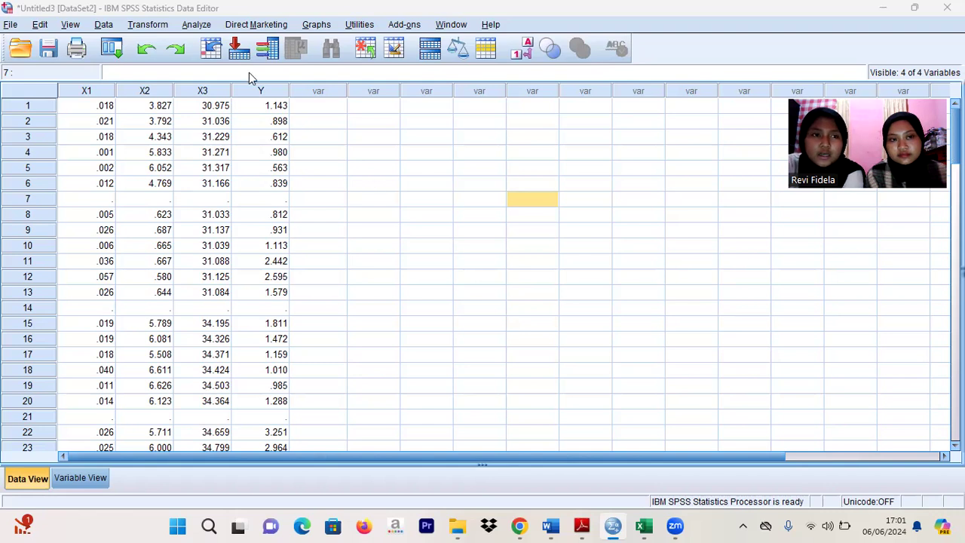
# Step: Set up a Descriptives analysis from cleared settings with ROA [X1], DER [X2] and LN [X3] as the variables
pyautogui.hotkey('alt', 'a')
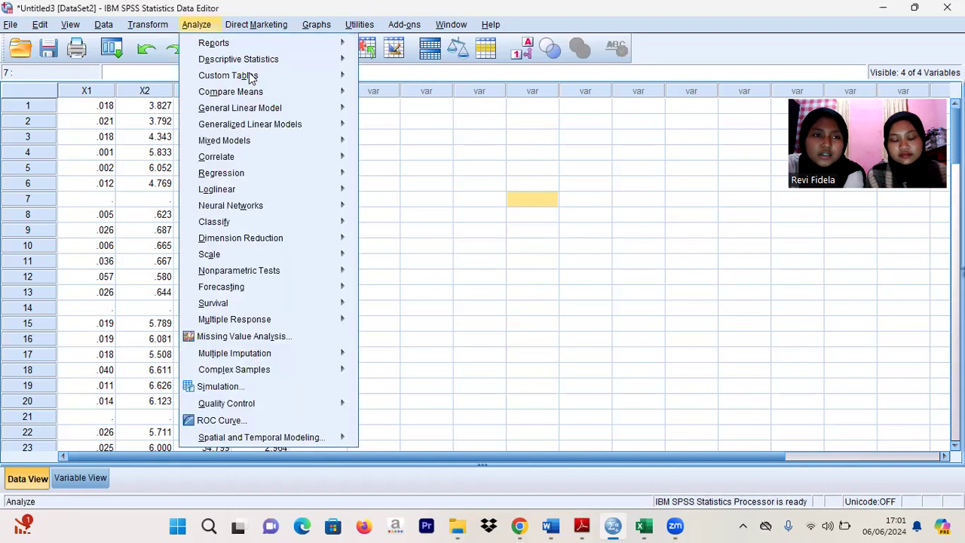
pyautogui.moveTo(211, 46)
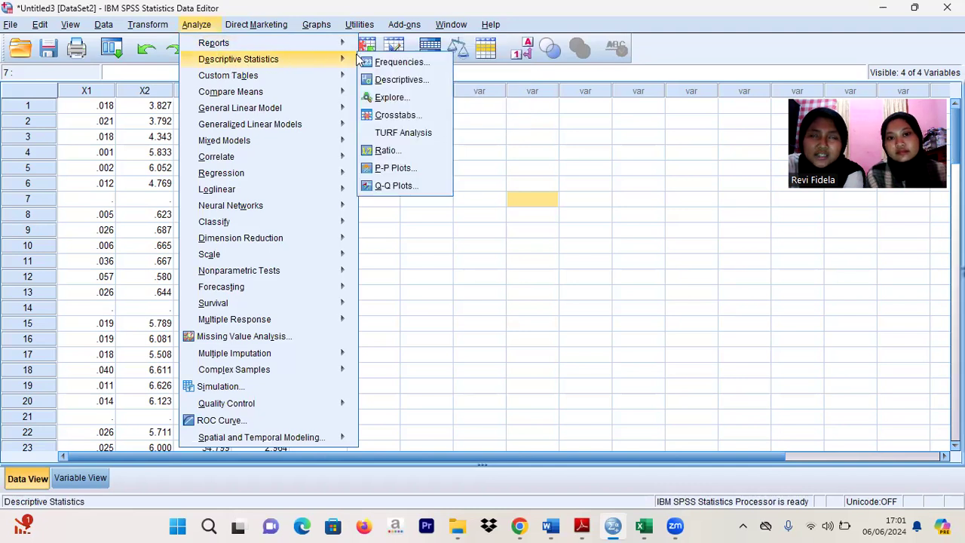
pyautogui.click(383, 85)
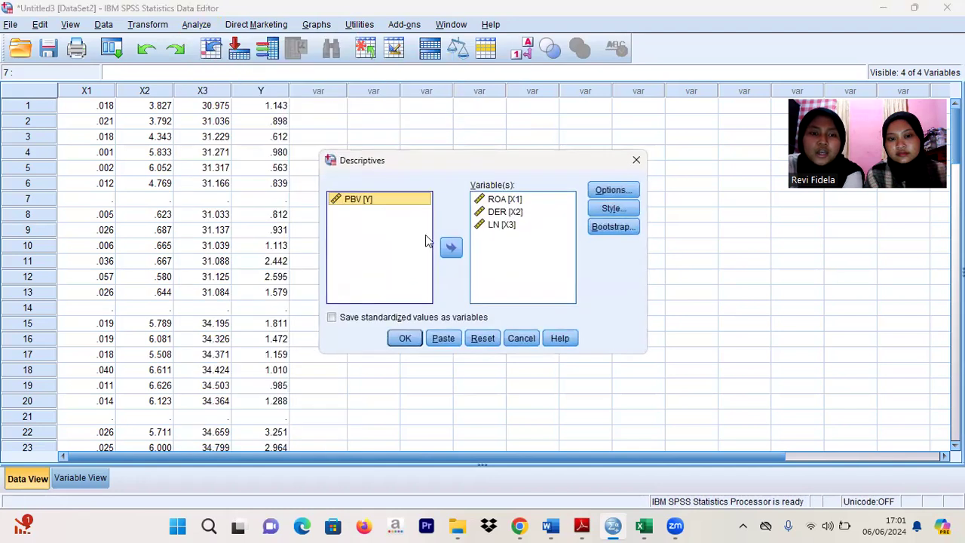
pyautogui.click(482, 338)
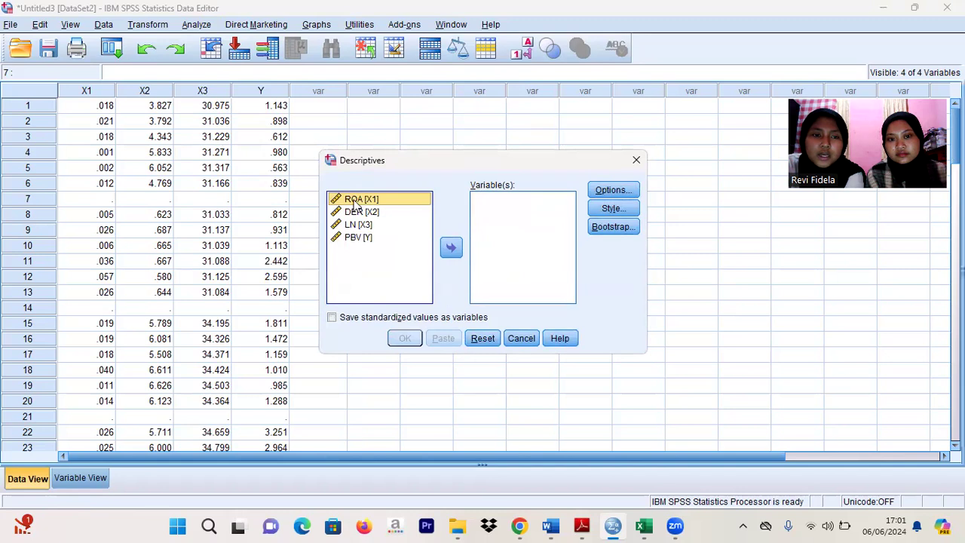
pyautogui.click(451, 251)
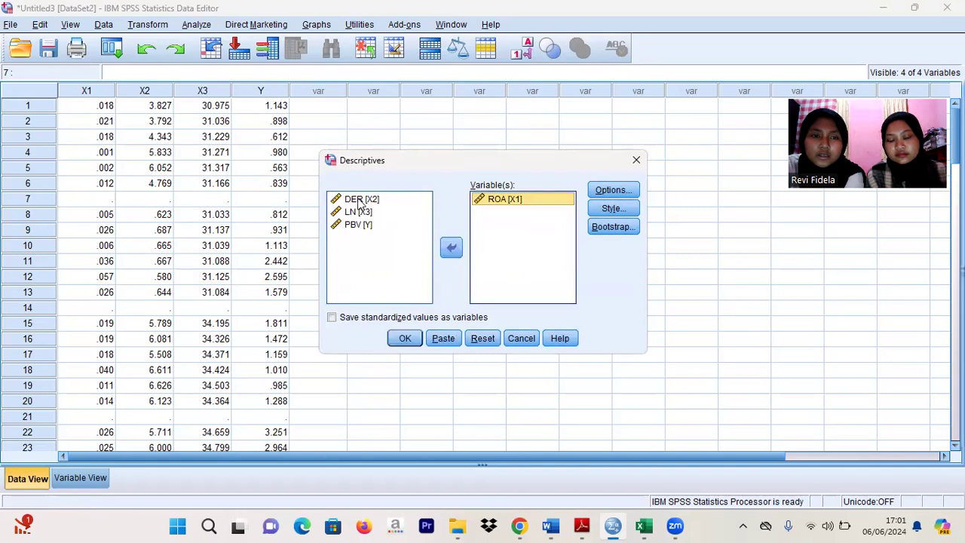
pyautogui.click(360, 200)
pyautogui.click(451, 247)
pyautogui.click(374, 200)
pyautogui.click(452, 250)
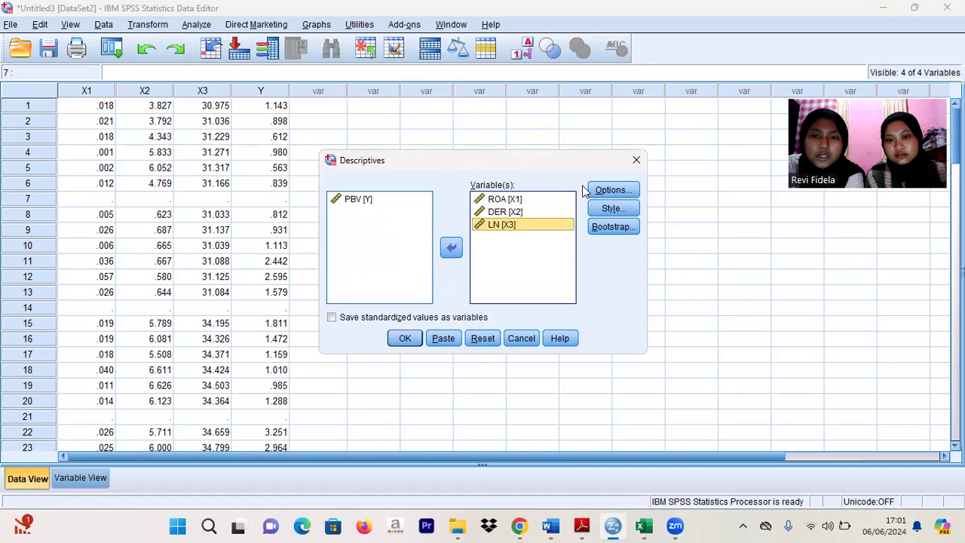
# Step: Keep mean, standard deviation, minimum and maximum as the descriptive statistics and run the analysis
pyautogui.click(611, 189)
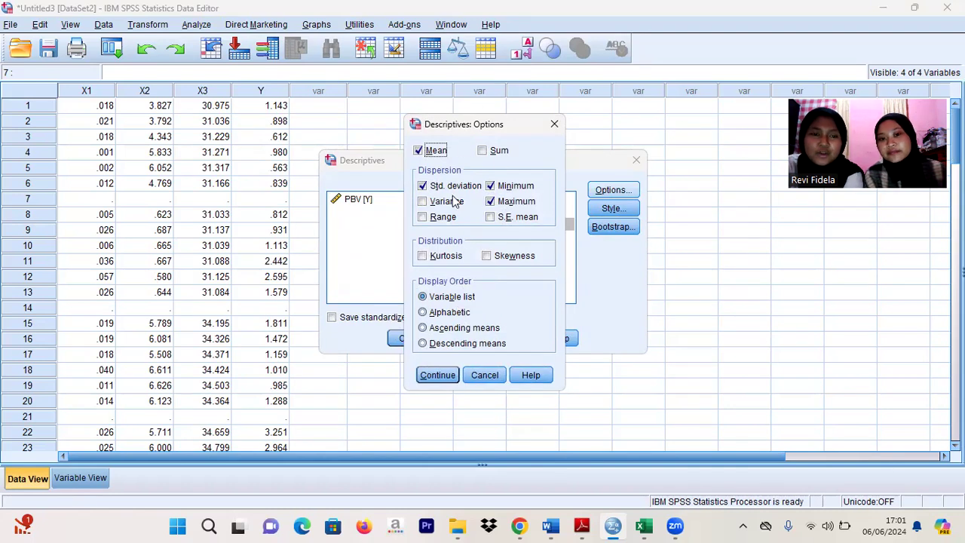
pyautogui.click(437, 375)
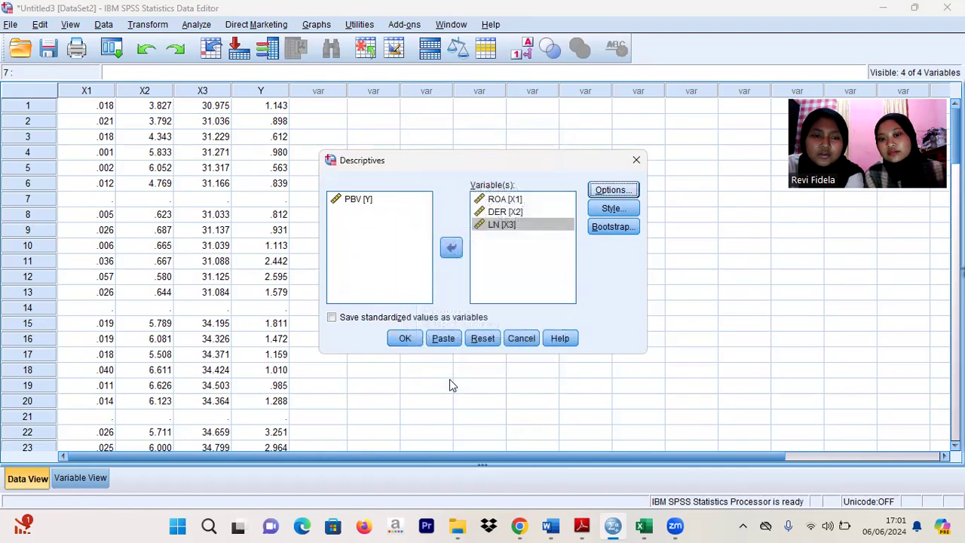
pyautogui.click(401, 341)
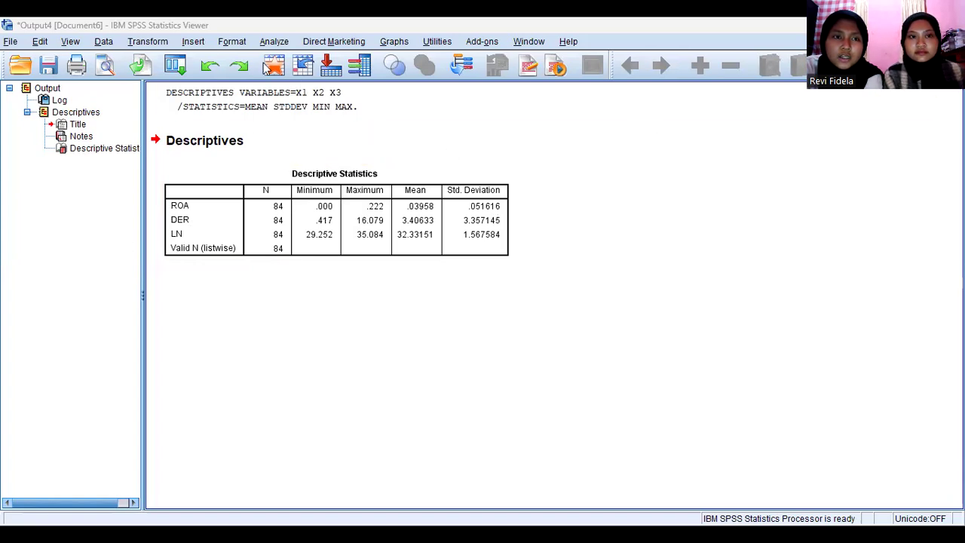
# Step: Set up a Linear Regression from cleared settings with ROA, DER and LN as independents and PBV [Y] as the dependent
pyautogui.click(276, 43)
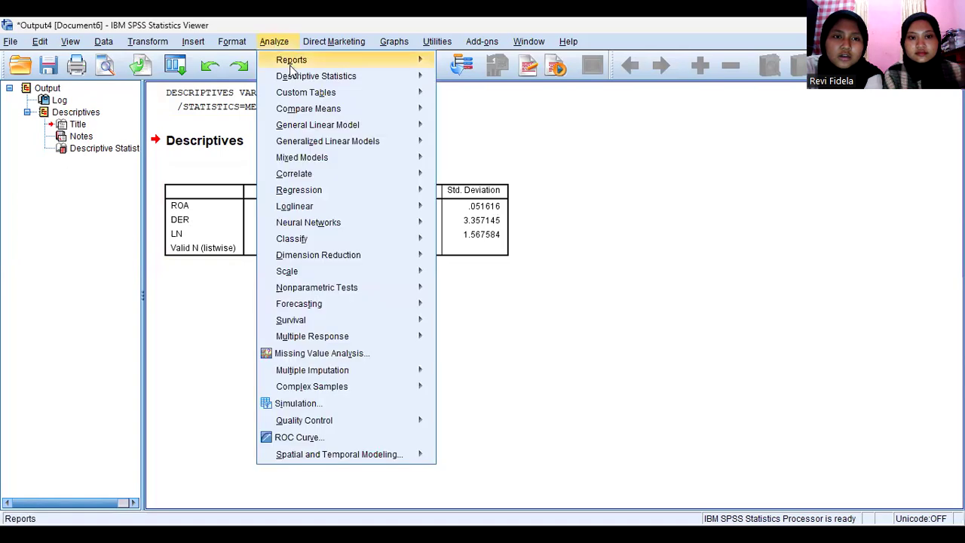
pyautogui.moveTo(321, 192)
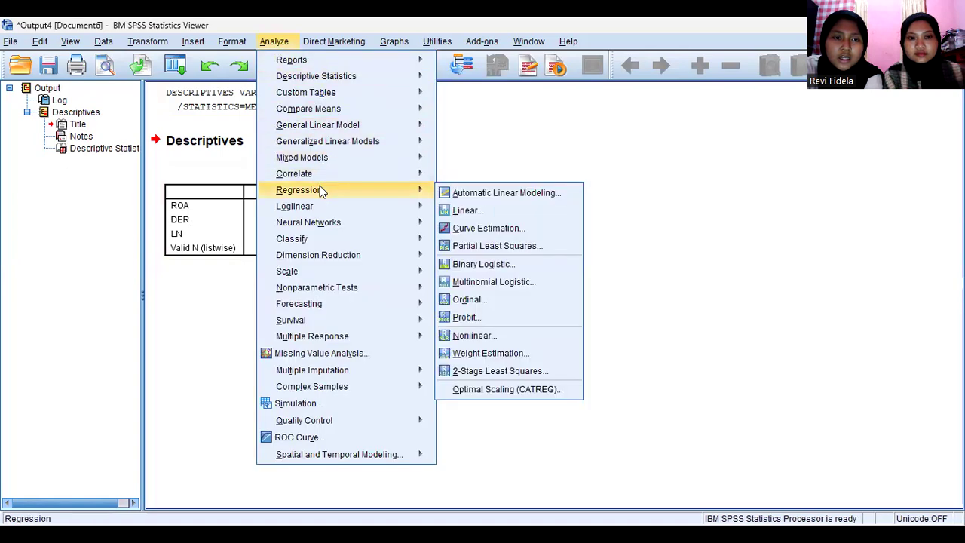
pyautogui.click(483, 210)
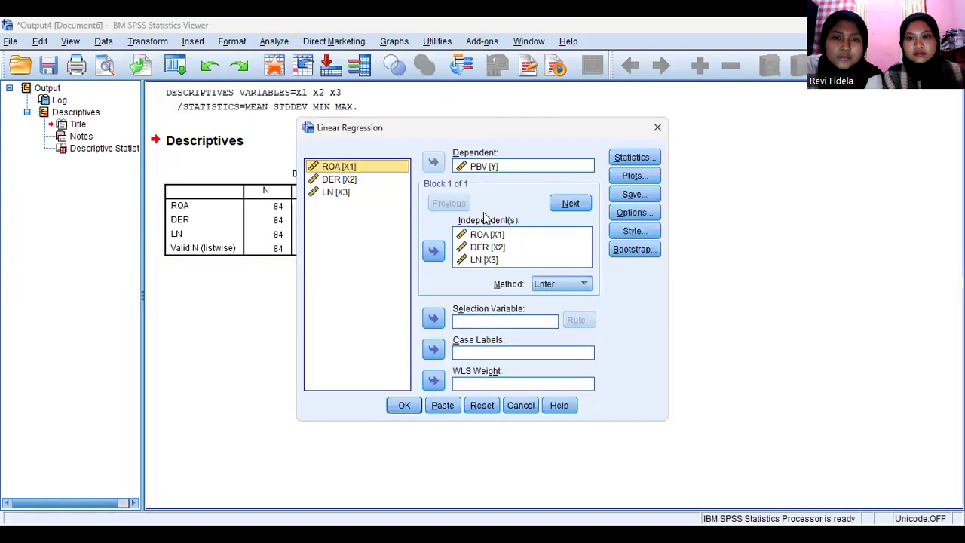
pyautogui.click(482, 406)
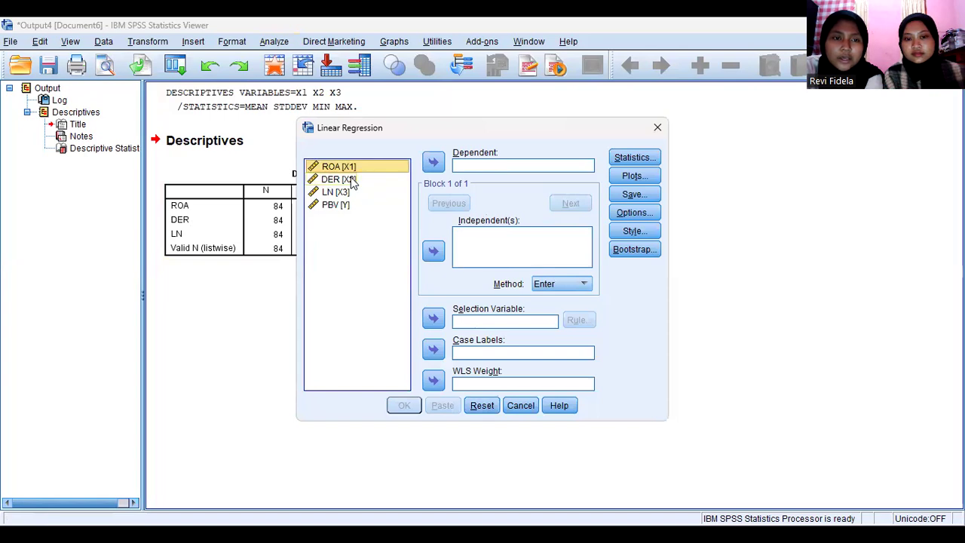
pyautogui.moveTo(310, 167); pyautogui.dragTo(470, 237)
pyautogui.moveTo(337, 169); pyautogui.dragTo(468, 243)
pyautogui.moveTo(341, 194); pyautogui.dragTo(457, 261)
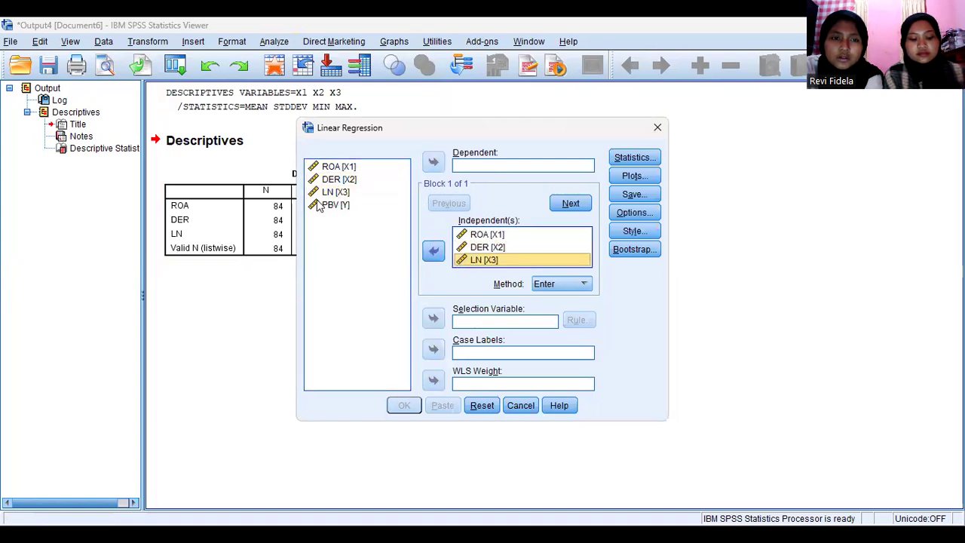
pyautogui.moveTo(334, 215); pyautogui.dragTo(481, 167)
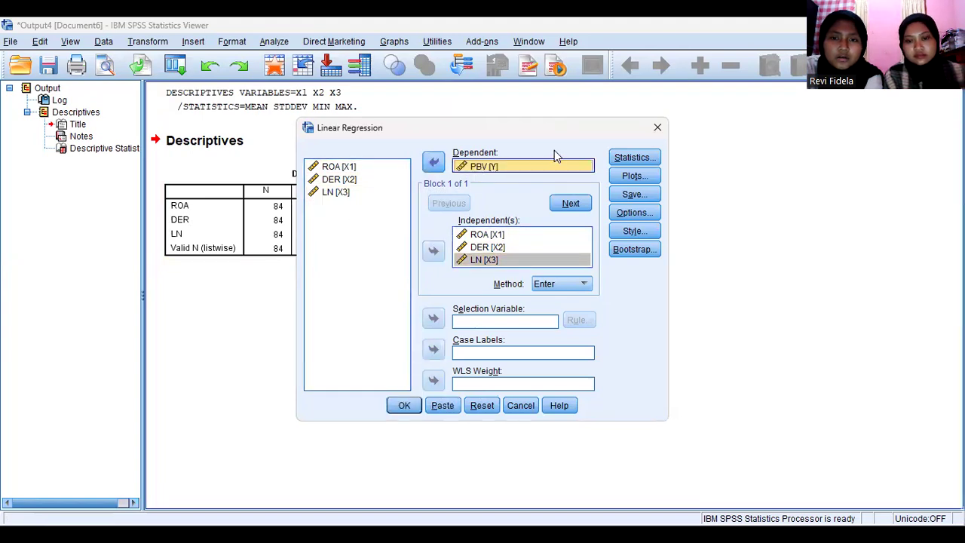
# Step: Add the covariance matrix, collinearity diagnostics and Durbin-Watson to the regression statistics
pyautogui.click(620, 158)
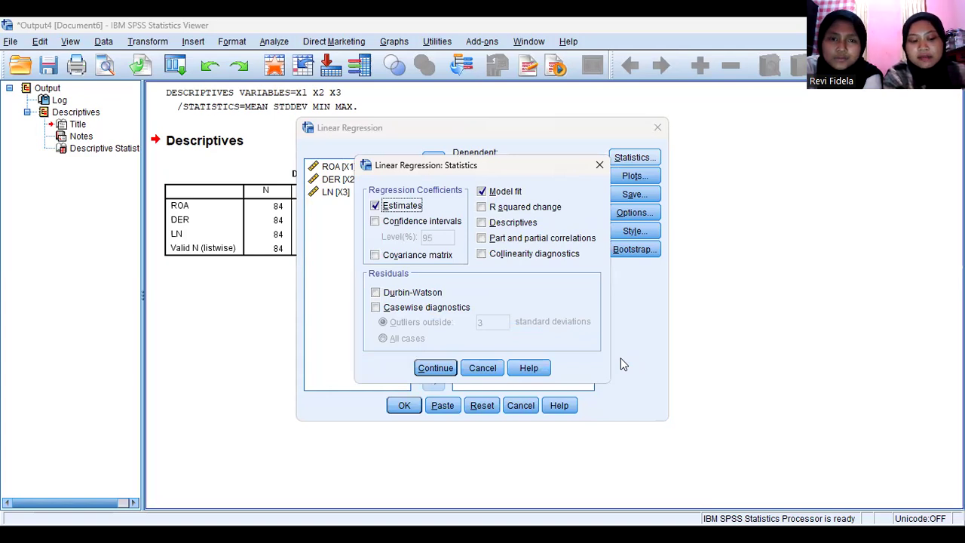
pyautogui.click(377, 256)
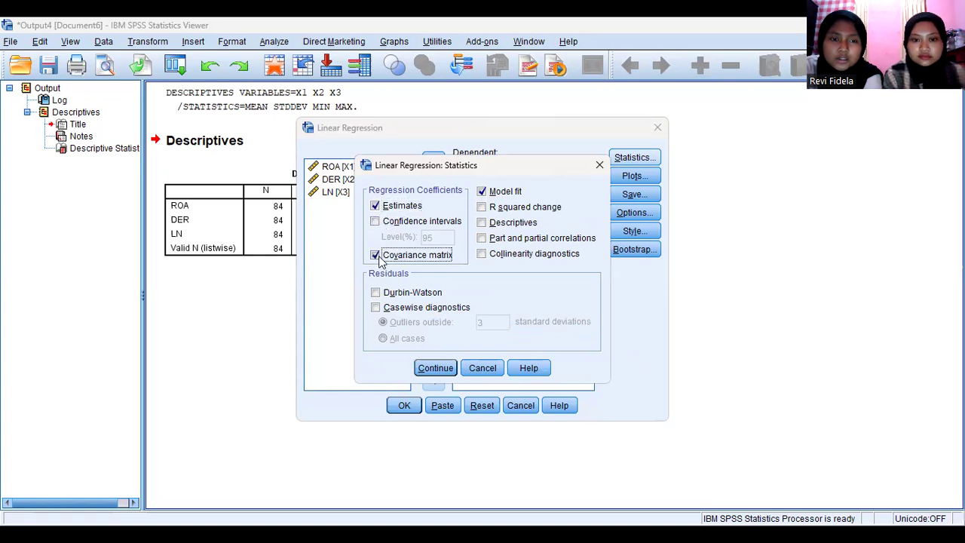
pyautogui.click(482, 256)
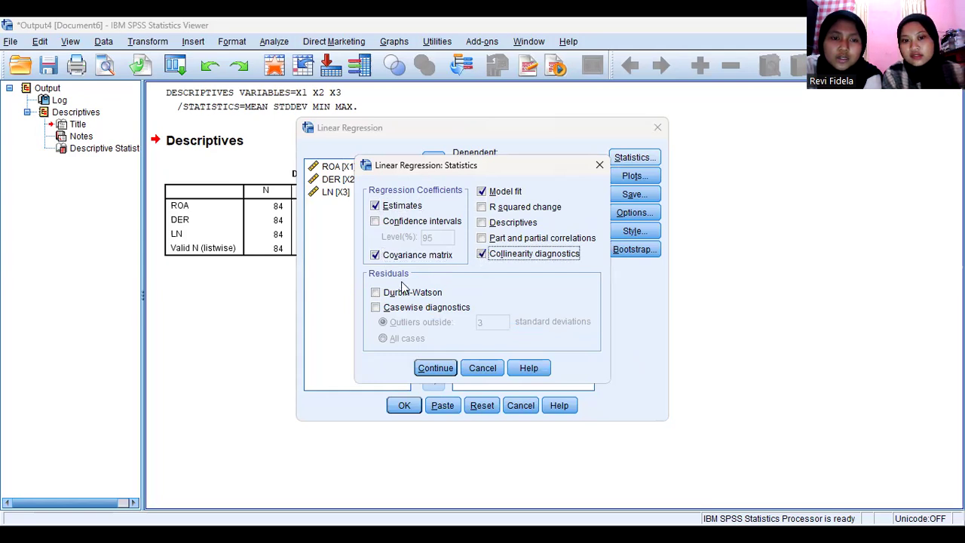
pyautogui.click(376, 293)
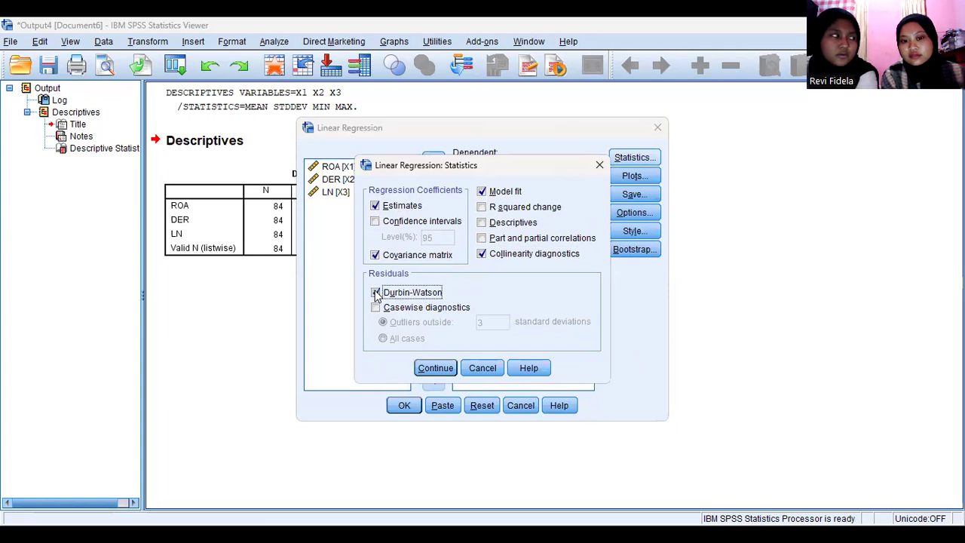
pyautogui.click(449, 367)
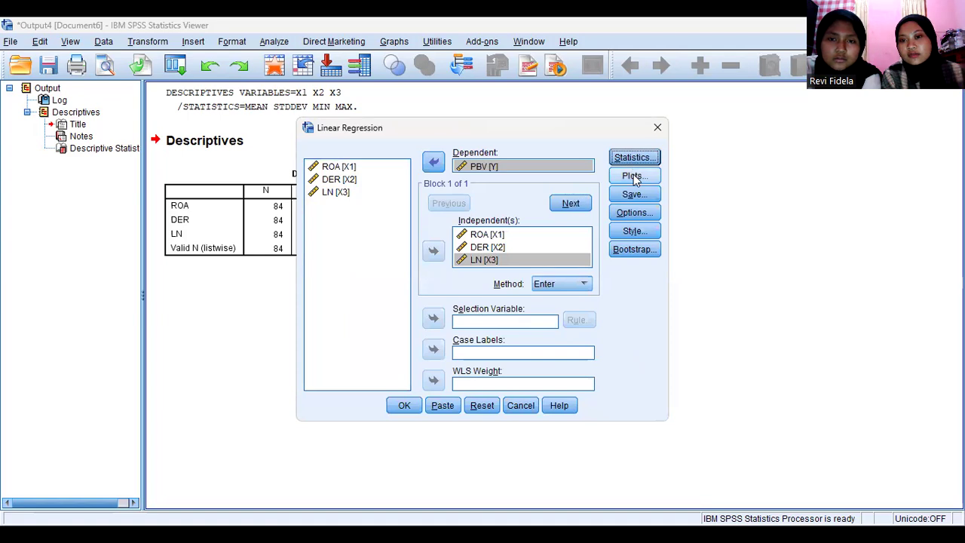
# Step: Define a residual scatterplot with *SRESID as Y and *ZPRED as X, and include the normal probability plot
pyautogui.click(634, 176)
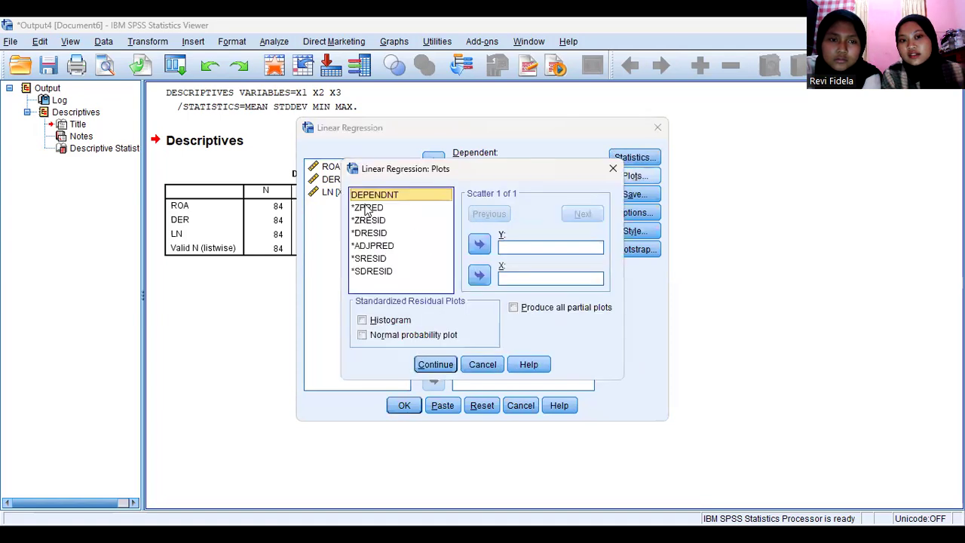
pyautogui.click(367, 208)
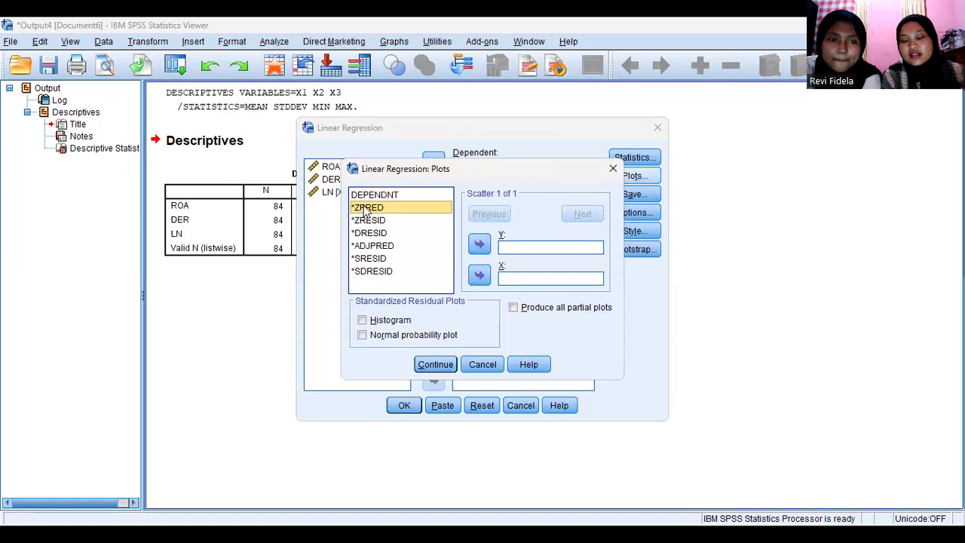
pyautogui.moveTo(368, 210); pyautogui.dragTo(519, 279)
pyautogui.click(379, 270)
pyautogui.moveTo(385, 258); pyautogui.dragTo(504, 251)
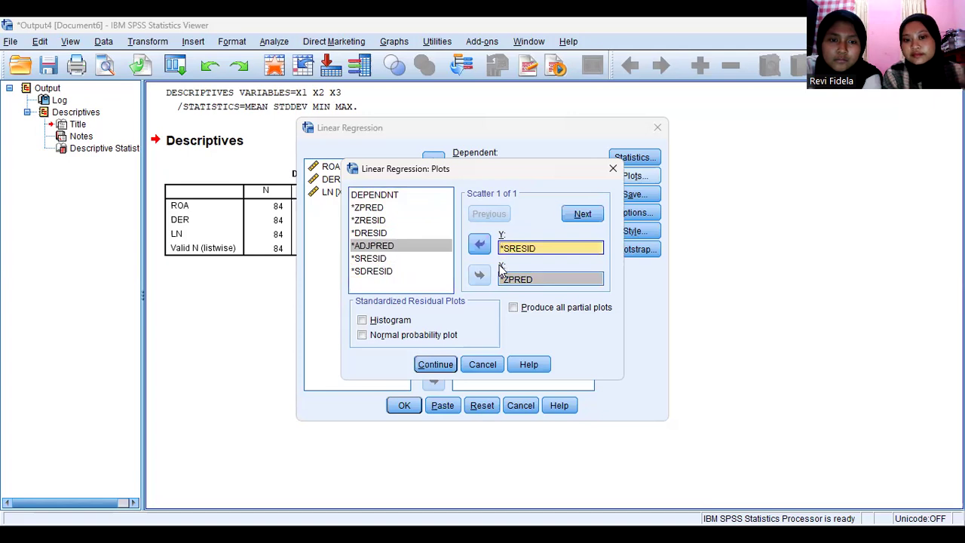
pyautogui.click(362, 335)
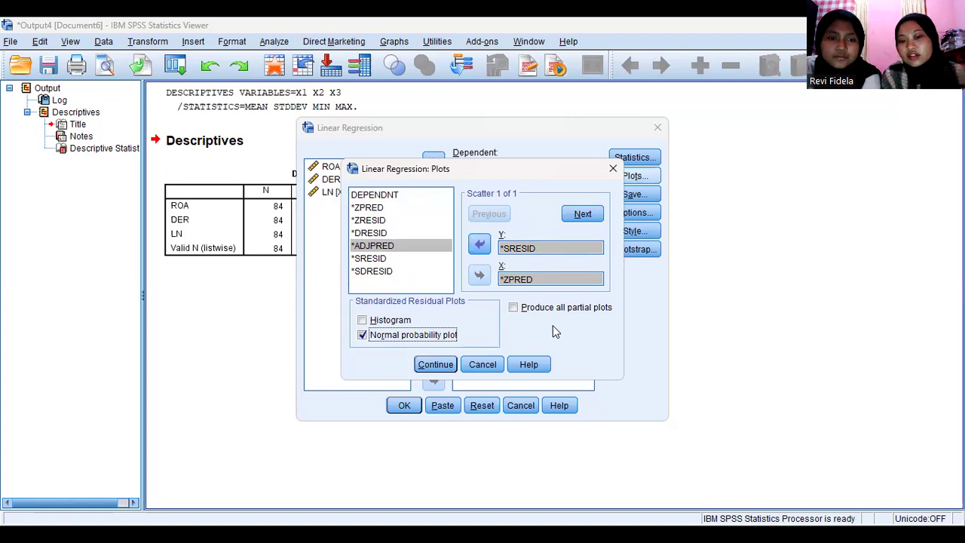
pyautogui.click(432, 365)
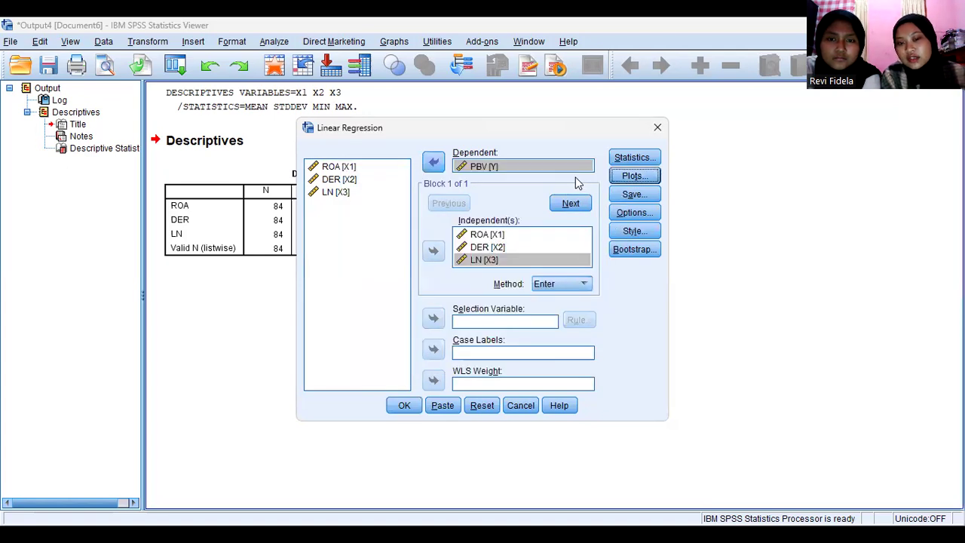
# Step: Save the unstandardized residuals as a variable and run the linear regression, looking through its output
pyautogui.click(626, 197)
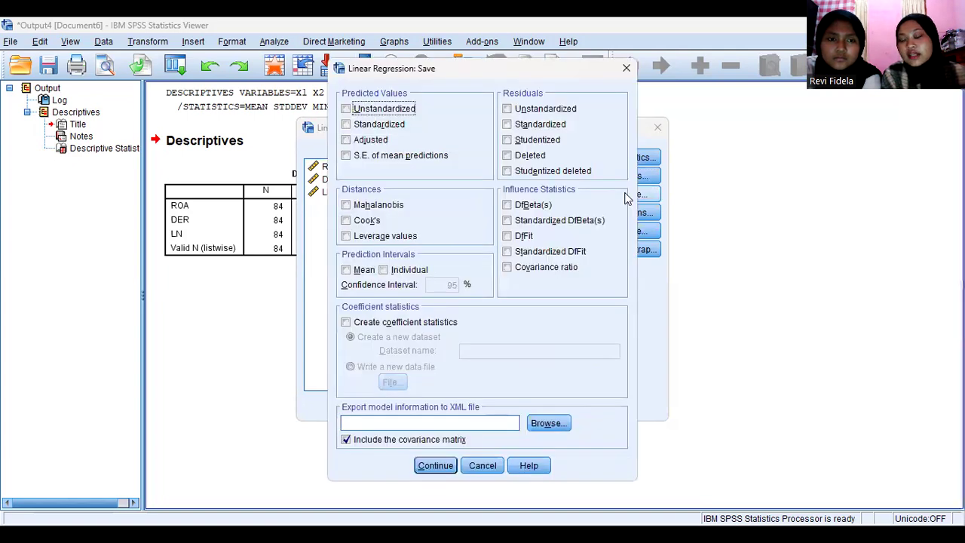
pyautogui.click(513, 111)
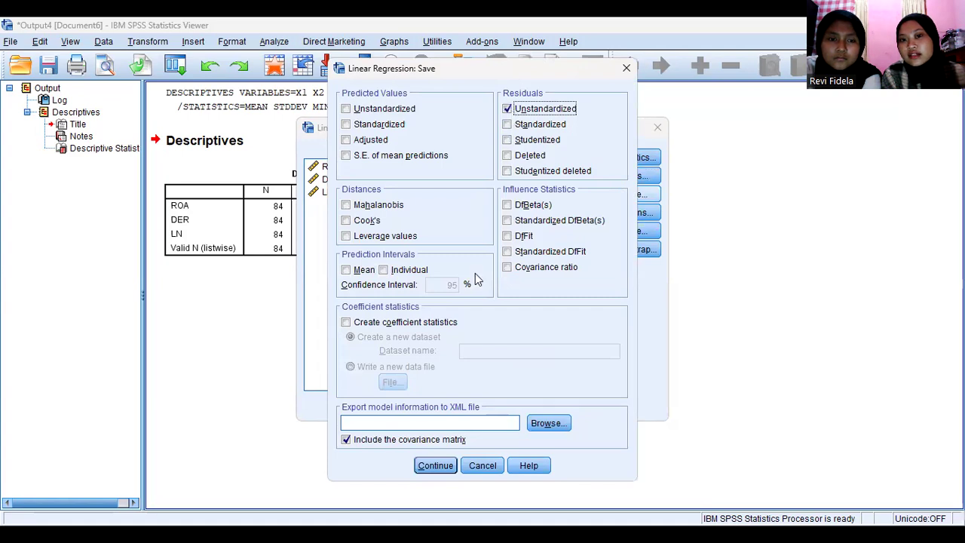
pyautogui.click(435, 466)
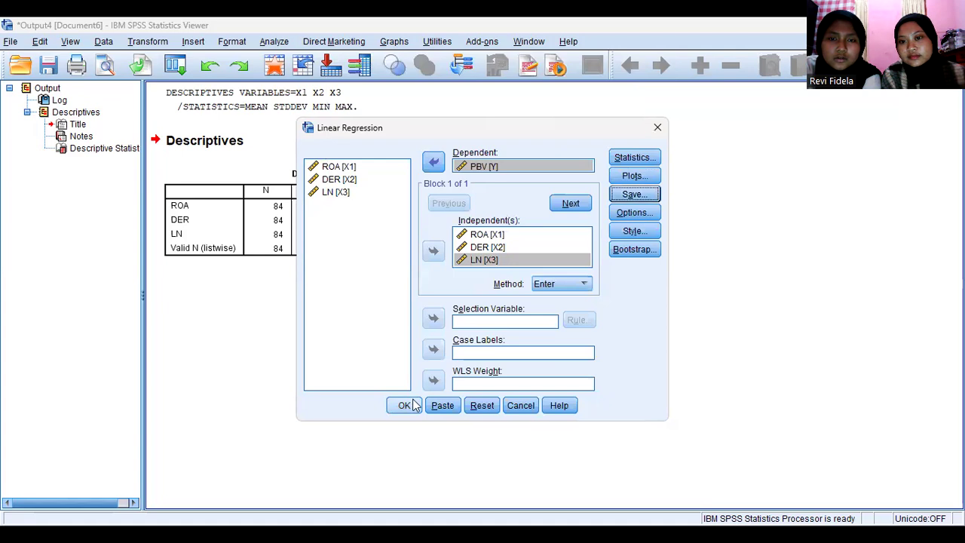
pyautogui.click(404, 407)
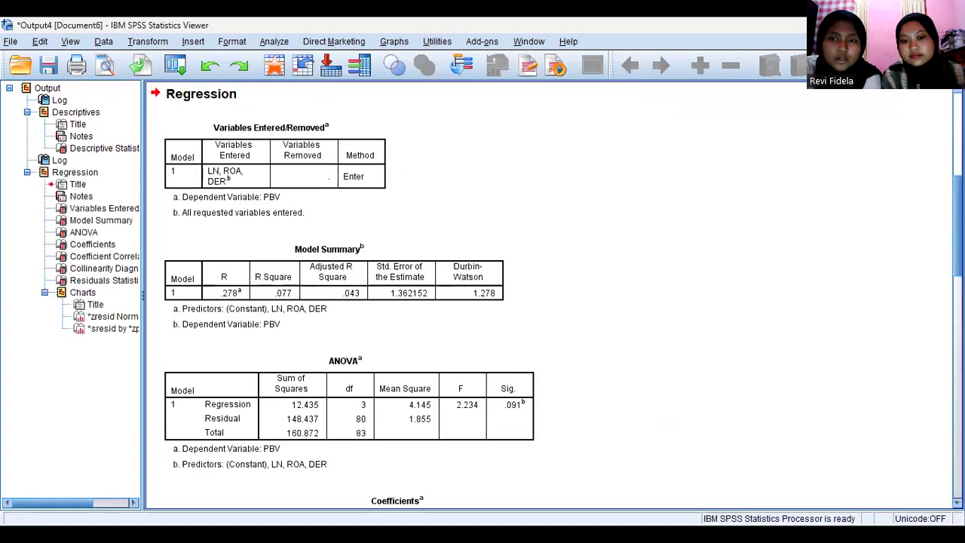
pyautogui.scroll(-10, 557, 298)
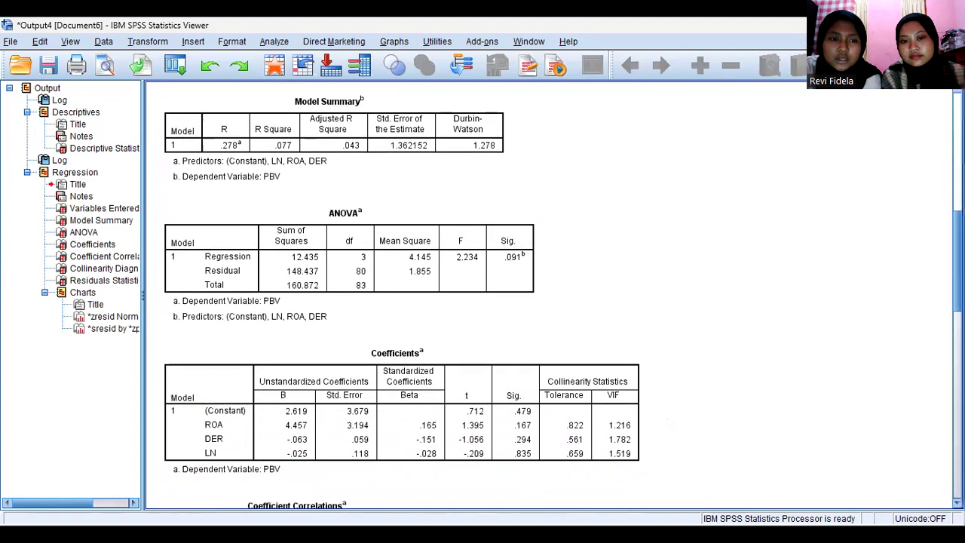
pyautogui.scroll(-10, 483, 299)
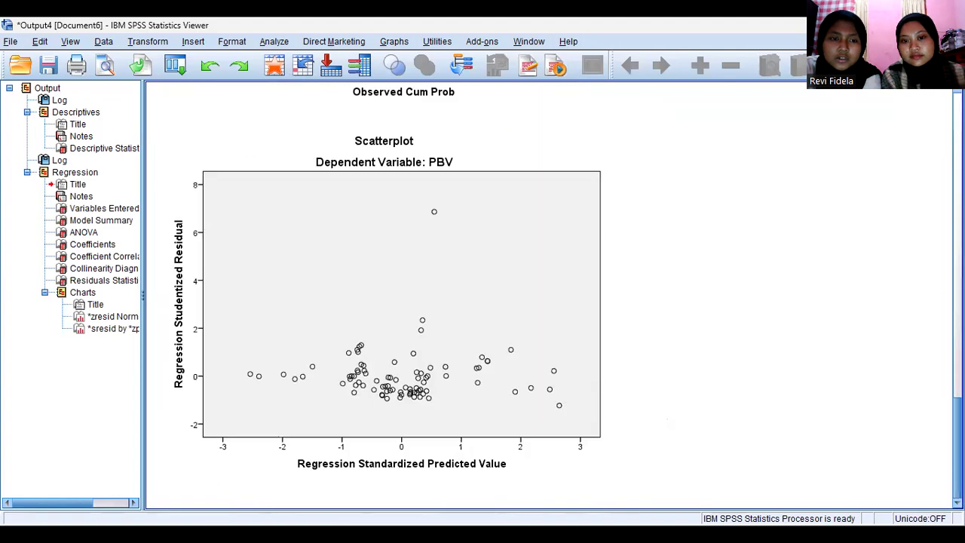
pyautogui.scroll(6, 483, 298)
pyautogui.scroll(15, 483, 298)
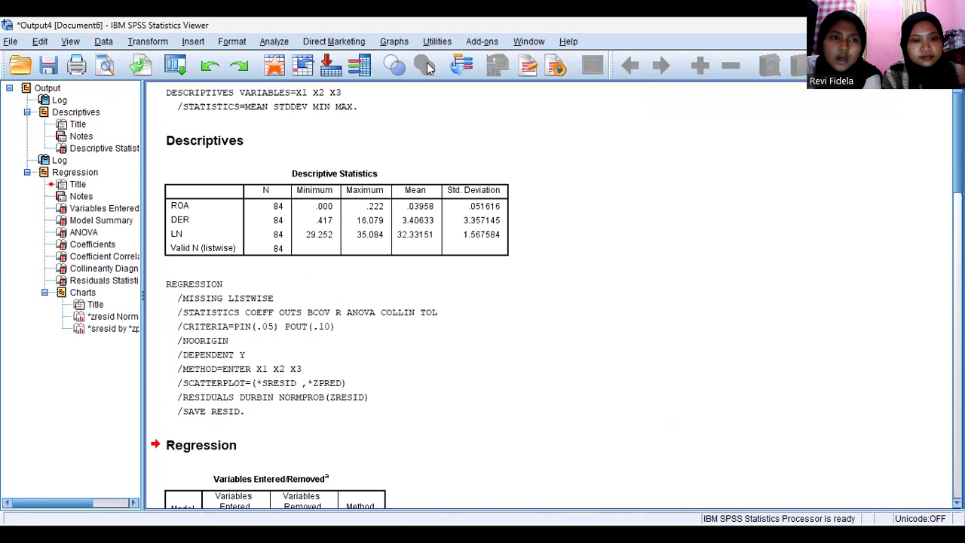
# Step: Run a legacy one-sample Kolmogorov-Smirnov test against the normal distribution on the unstandardized residuals
pyautogui.click(274, 41)
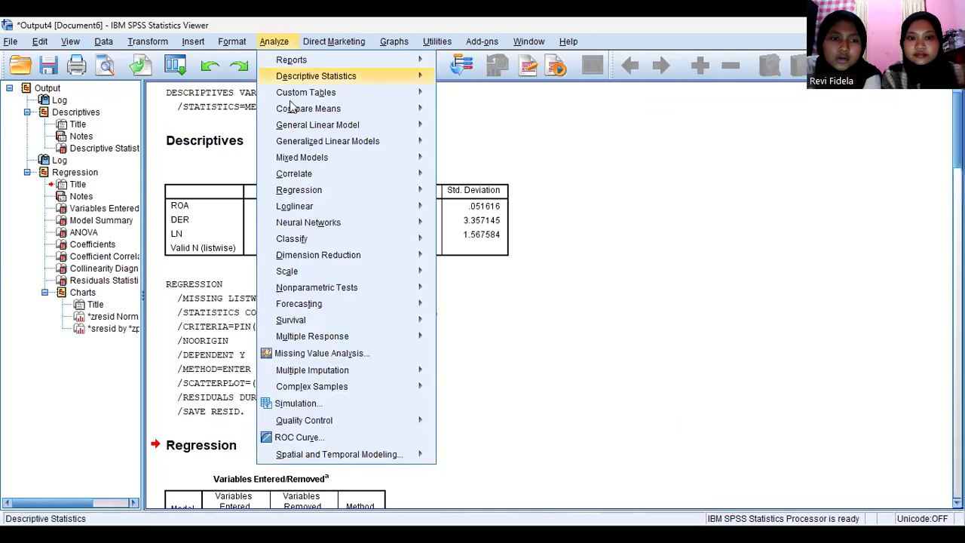
pyautogui.moveTo(323, 260)
pyautogui.moveTo(328, 289)
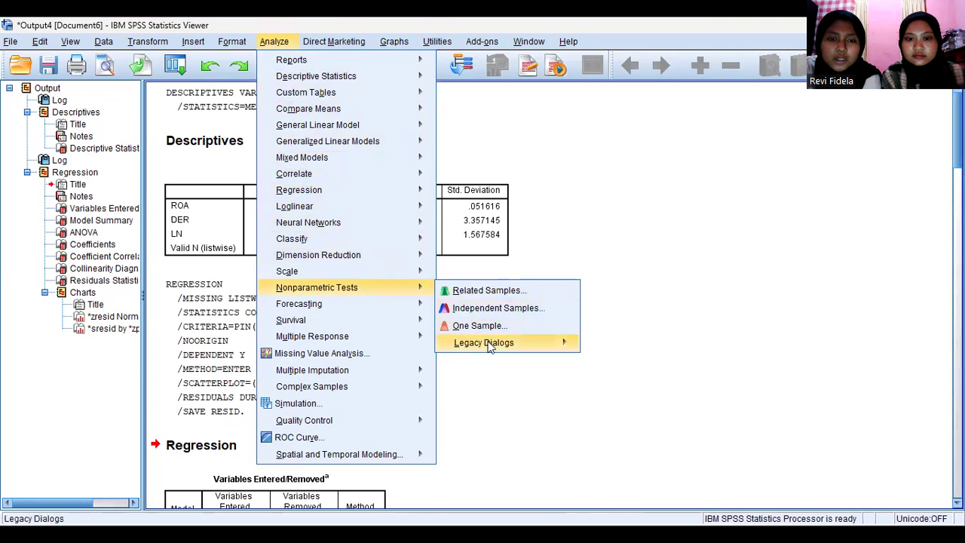
pyautogui.moveTo(517, 347)
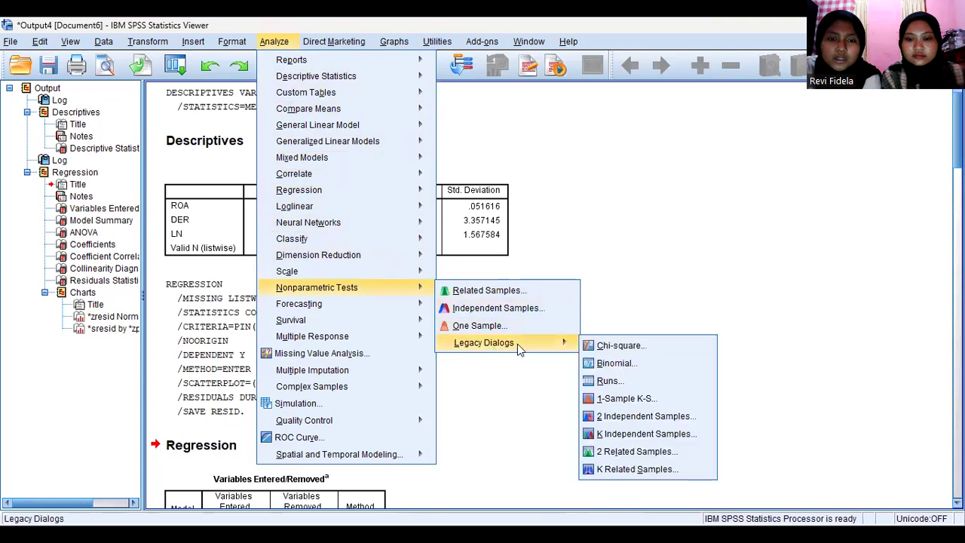
pyautogui.click(621, 402)
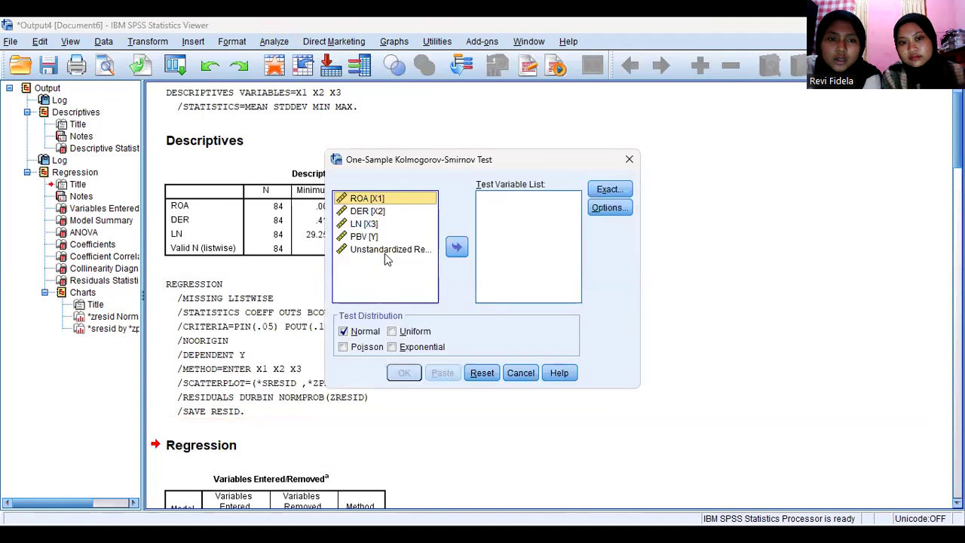
pyautogui.click(392, 256)
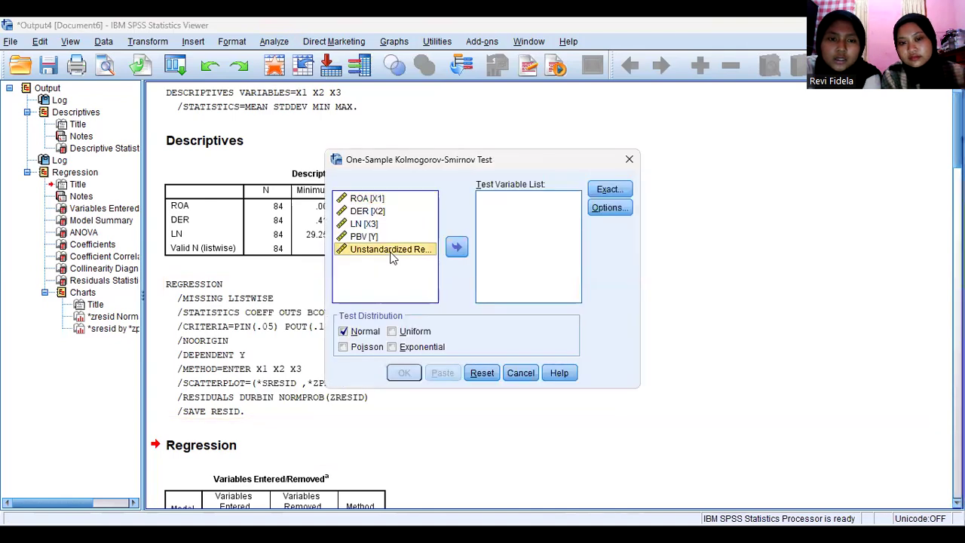
pyautogui.moveTo(401, 252); pyautogui.dragTo(503, 211)
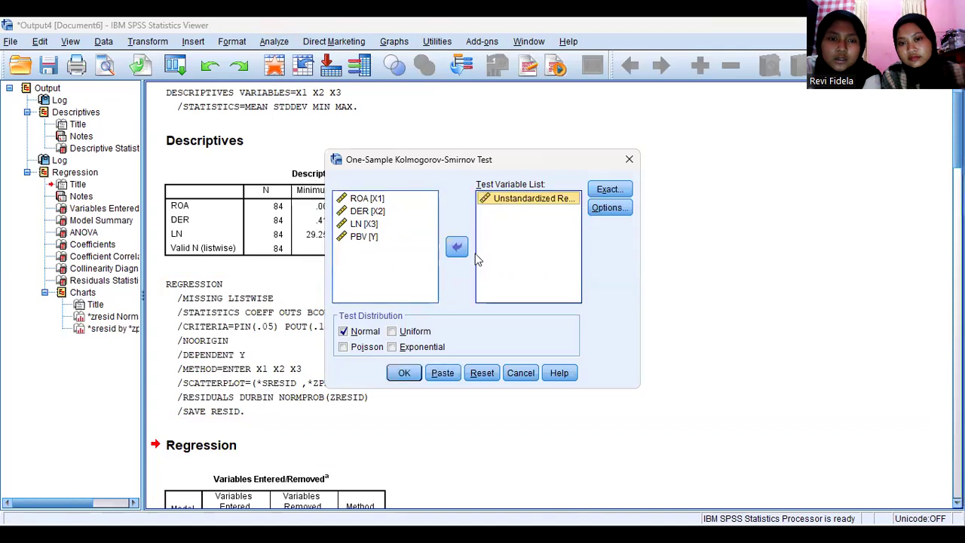
pyautogui.click(406, 372)
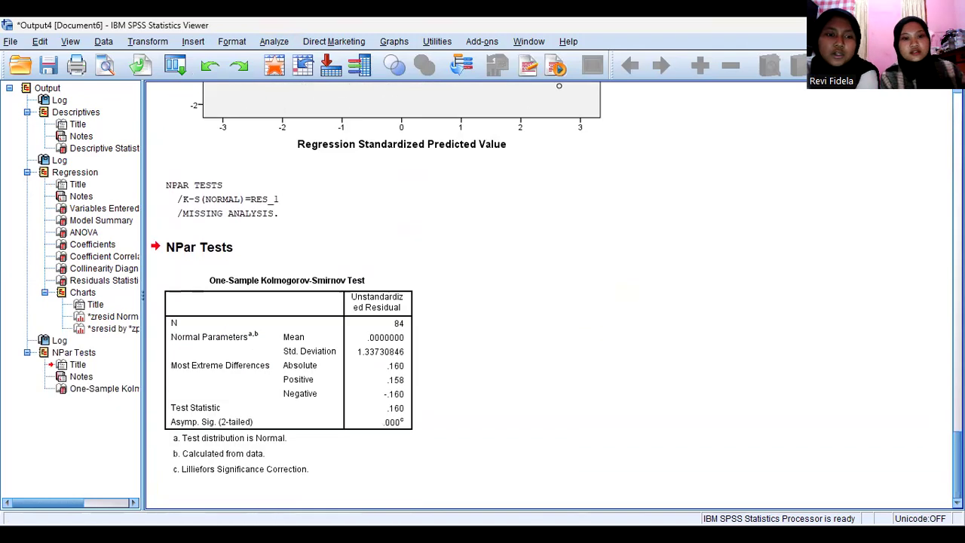
# Step: Review the regression tables and residual charts, ending at the One-Sample Kolmogorov-Smirnov Test table to check residual normality
pyautogui.scroll(10, 549, 294)
pyautogui.scroll(2, 549, 294)
pyautogui.scroll(-7, 549, 295)
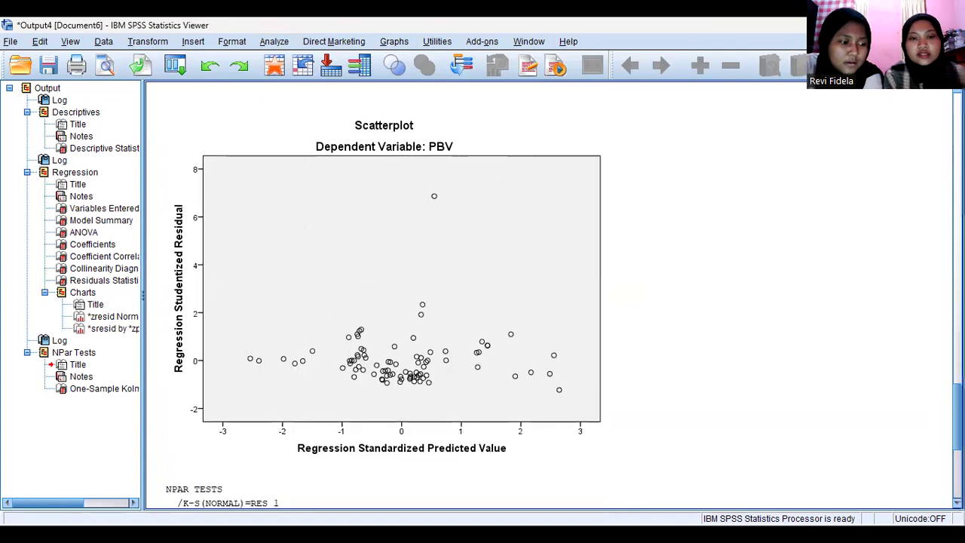
pyautogui.scroll(1, 549, 294)
pyautogui.scroll(20, 384, 294)
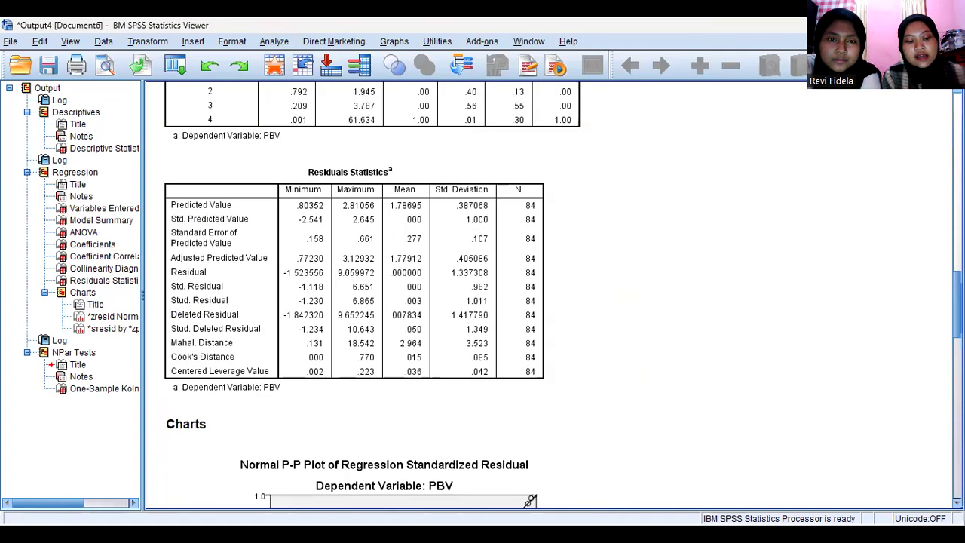
pyautogui.scroll(1, 283, 227)
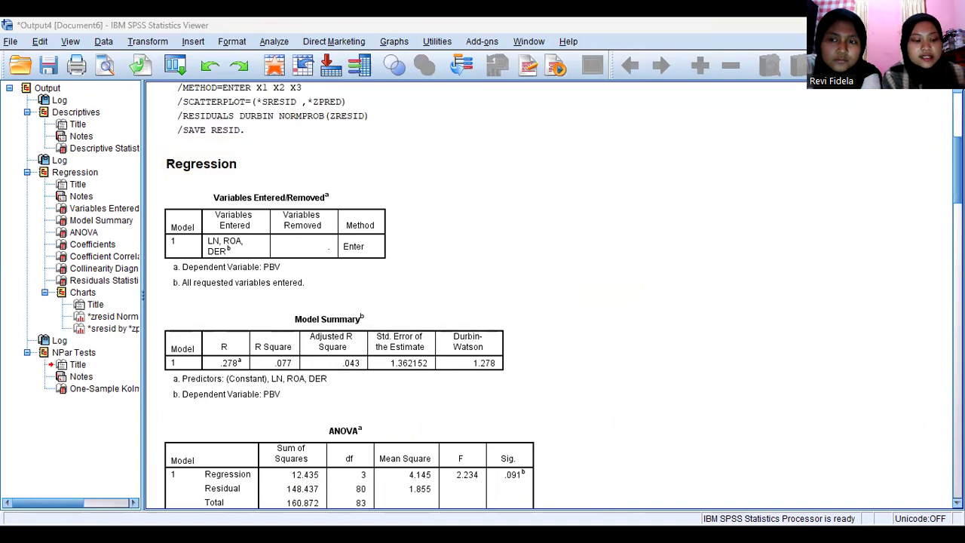
pyautogui.scroll(-1, 551, 294)
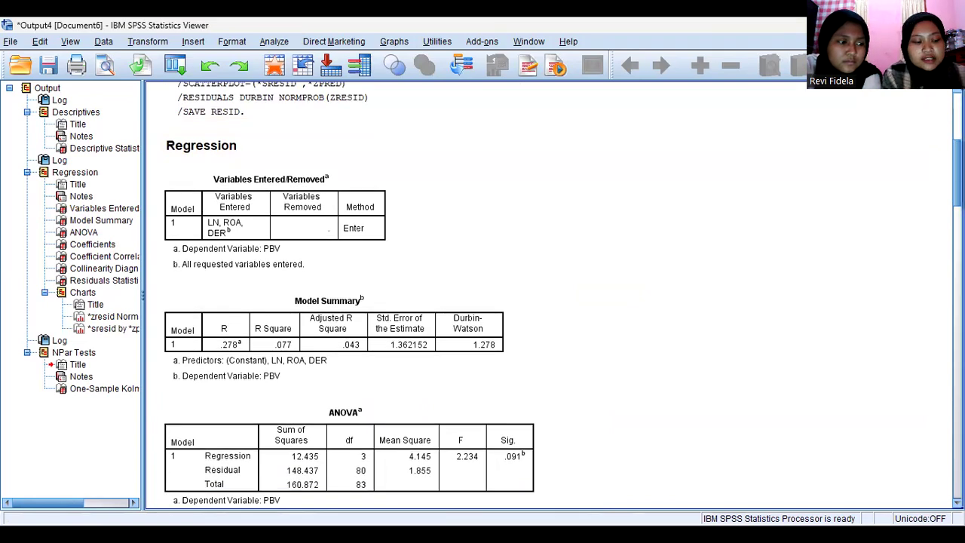
pyautogui.scroll(-15, 551, 294)
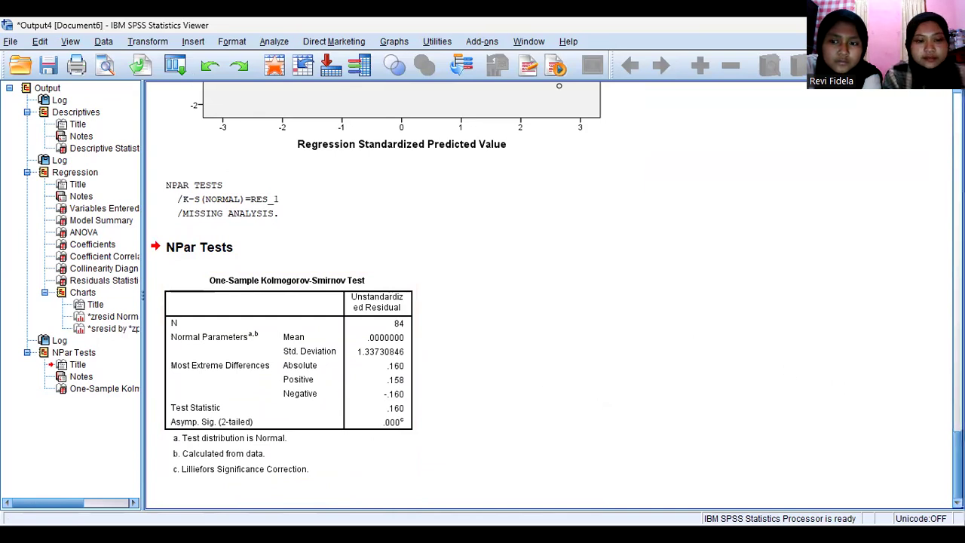
# Step: Examine the Tolerance and VIF values of ROA, DER and LN for multicollinearity, and the Durbin-Watson statistic in the Model Summary
pyautogui.scroll(5, 528, 294)
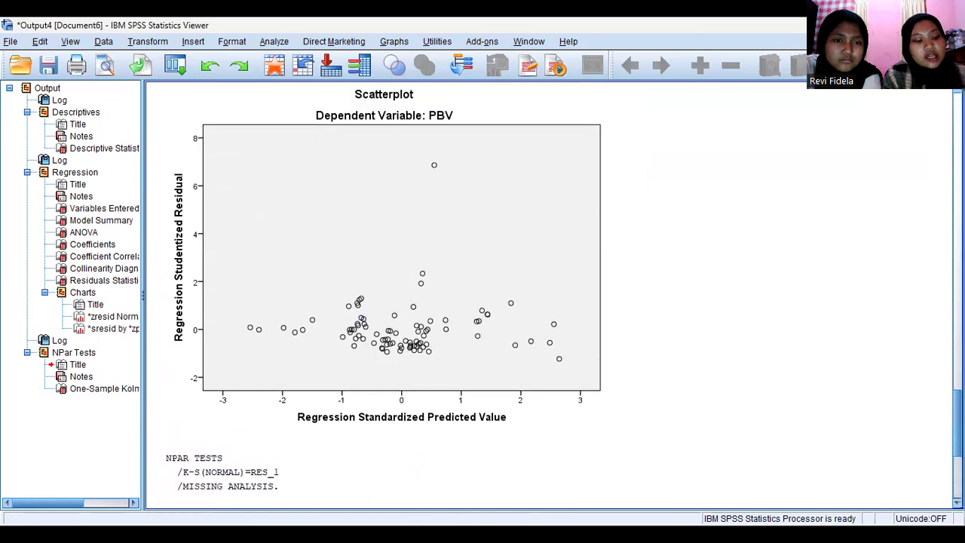
pyautogui.scroll(15, 528, 294)
pyautogui.scroll(-1, 528, 294)
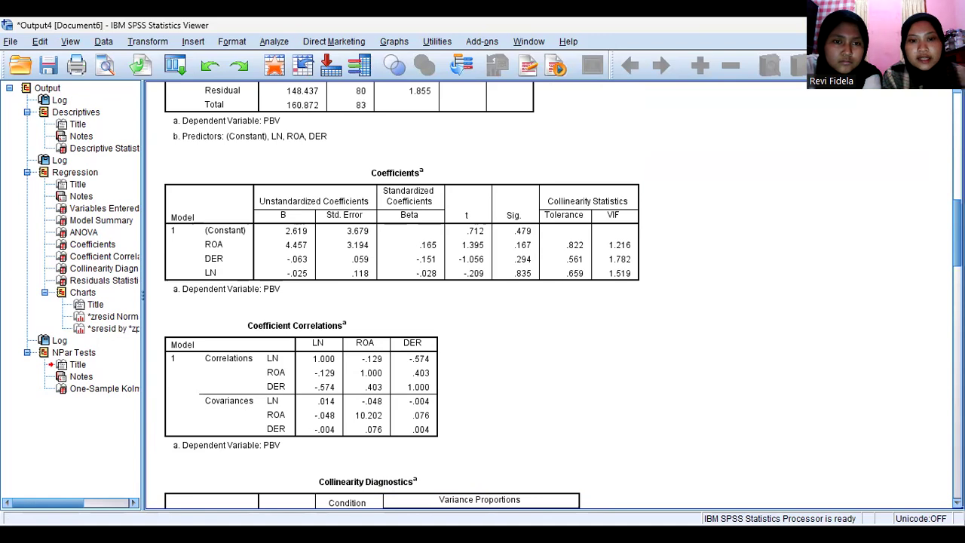
pyautogui.scroll(12, 528, 294)
pyautogui.scroll(-10, 528, 294)
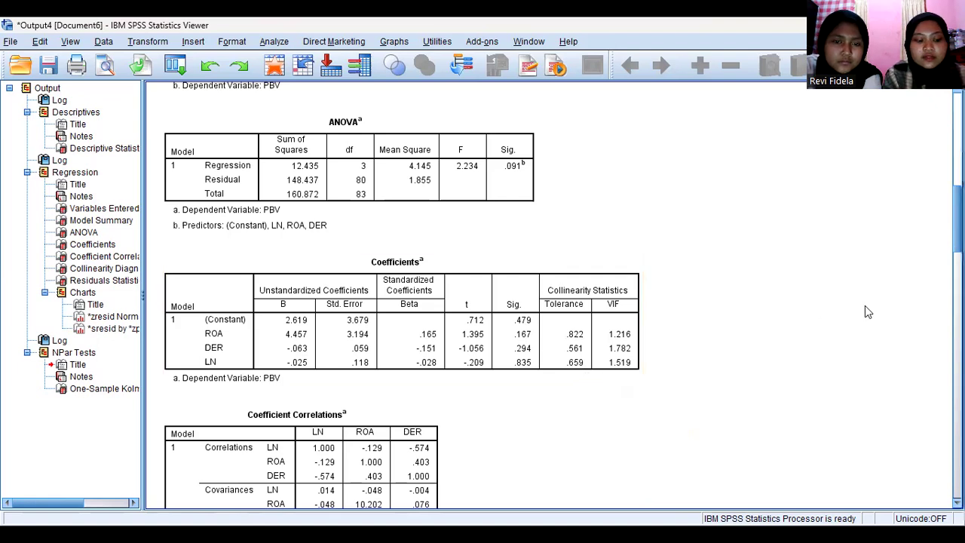
pyautogui.scroll(-2, 551, 294)
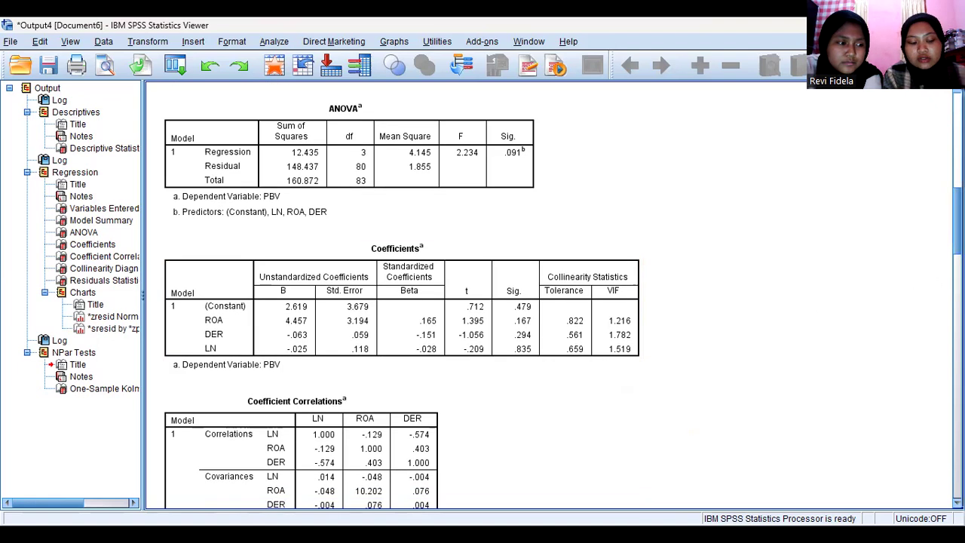
pyautogui.scroll(-10, 550, 295)
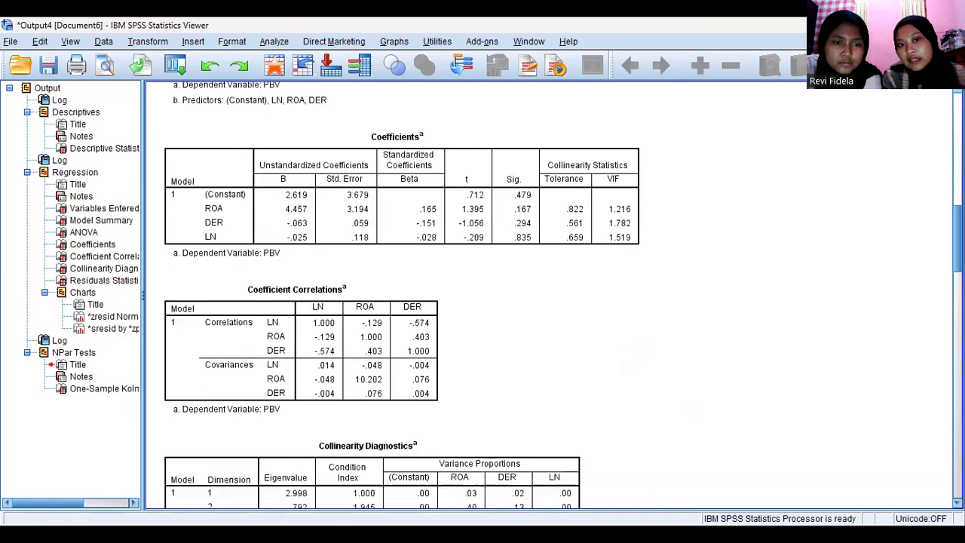
pyautogui.scroll(-5, 551, 295)
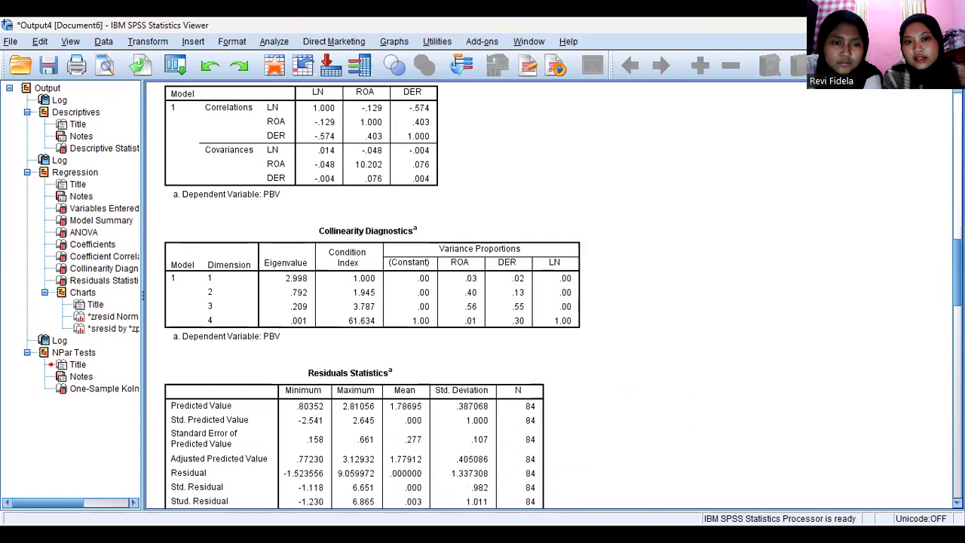
pyautogui.scroll(15, 550, 294)
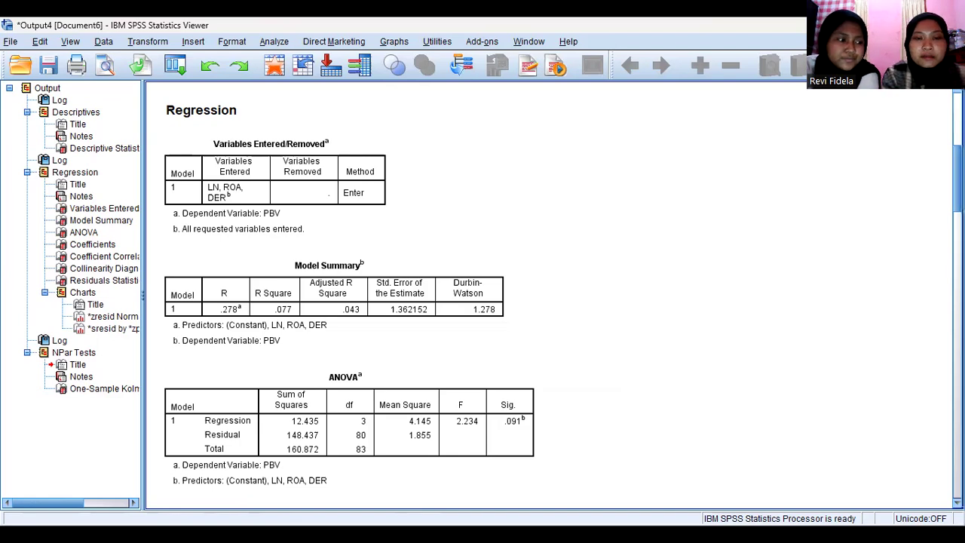
# Step: Inspect the residual scatterplot for the dependent variable PBV to judge heteroscedasticity
pyautogui.scroll(-1, 550, 294)
pyautogui.scroll(-20, 551, 294)
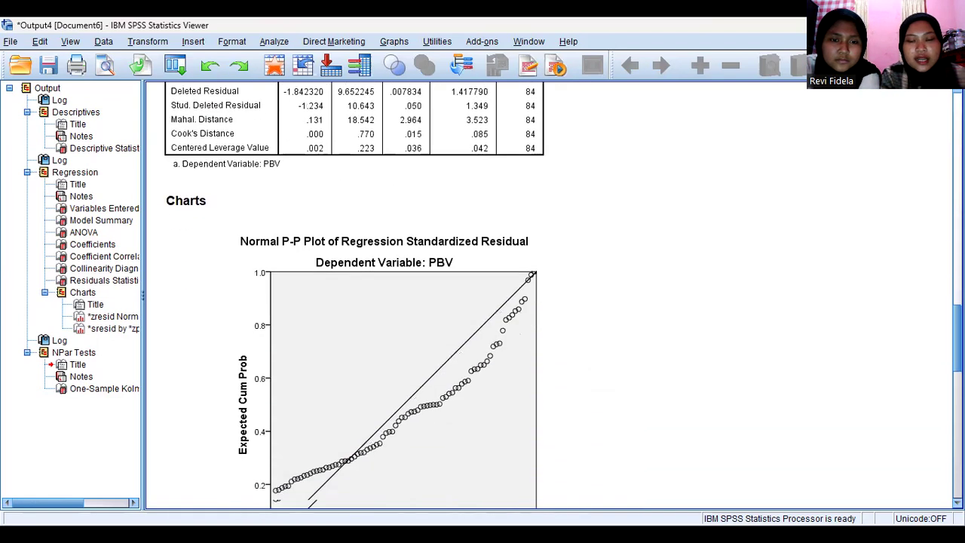
pyautogui.scroll(-1, 551, 294)
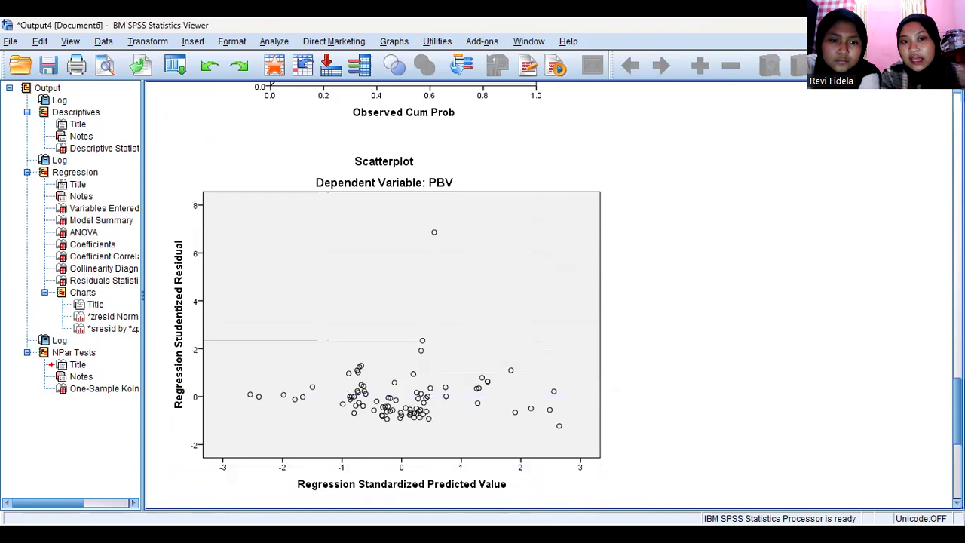
pyautogui.scroll(-1, 550, 294)
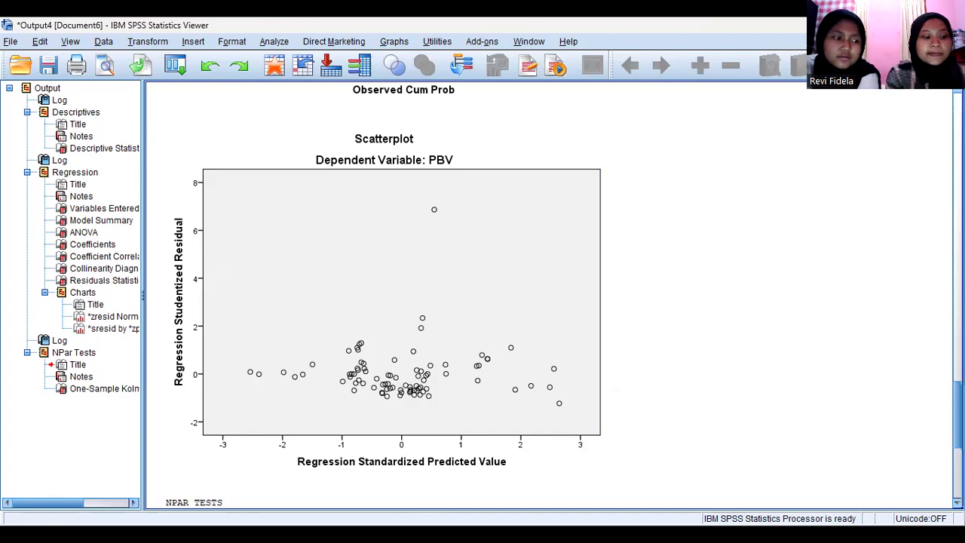
pyautogui.scroll(-5, 551, 295)
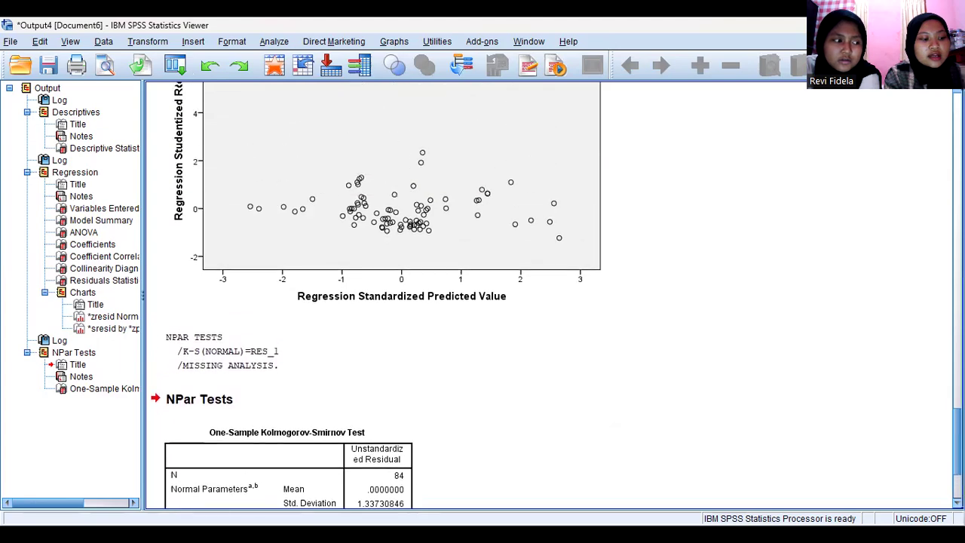
# Step: Examine the Coefficients table for the constant, ROA, DER and LN, together with the ANOVA table
pyautogui.scroll(15, 383, 294)
pyautogui.scroll(-2, 550, 294)
pyautogui.scroll(5, 550, 294)
pyautogui.scroll(-3, 551, 294)
pyautogui.scroll(-1, 402, 296)
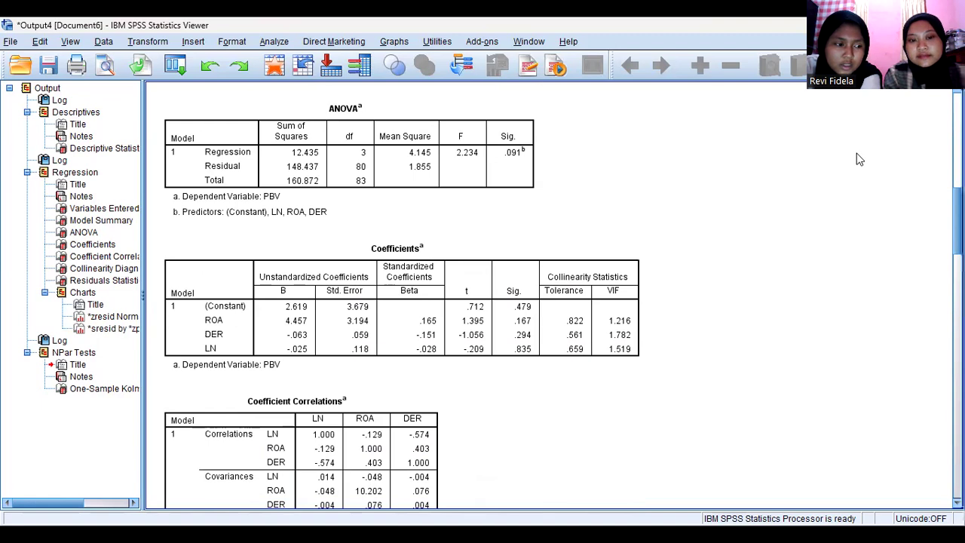
pyautogui.click(524, 261)
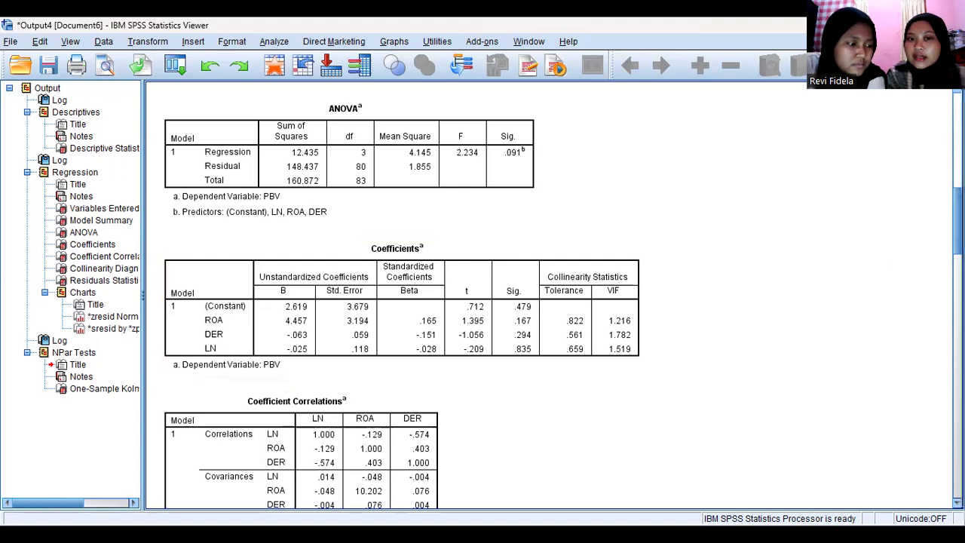
pyautogui.scroll(-2, 551, 294)
pyautogui.scroll(5, 551, 294)
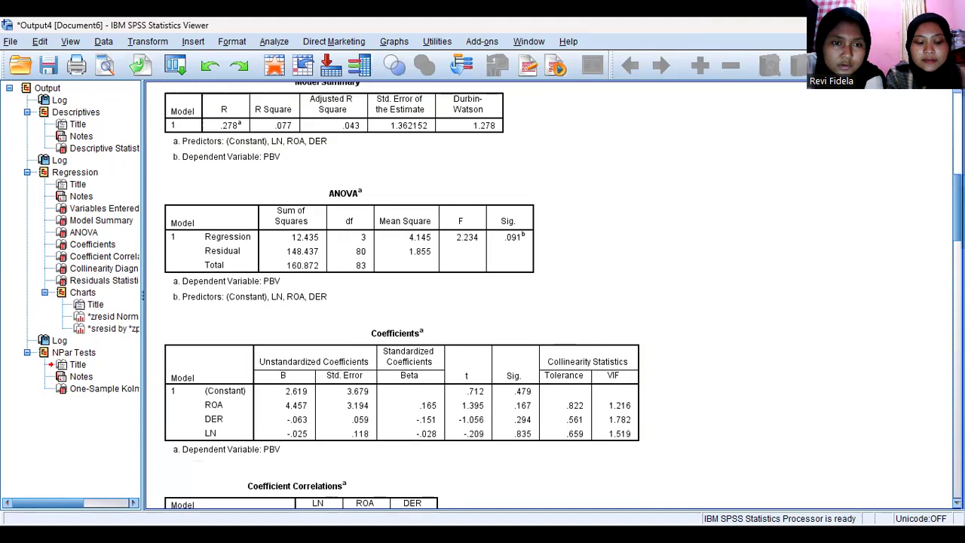
# Step: Select the Model Summary table to read its R Square, and check the significance values in the ANOVA and Coefficients tables
pyautogui.scroll(2, 551, 294)
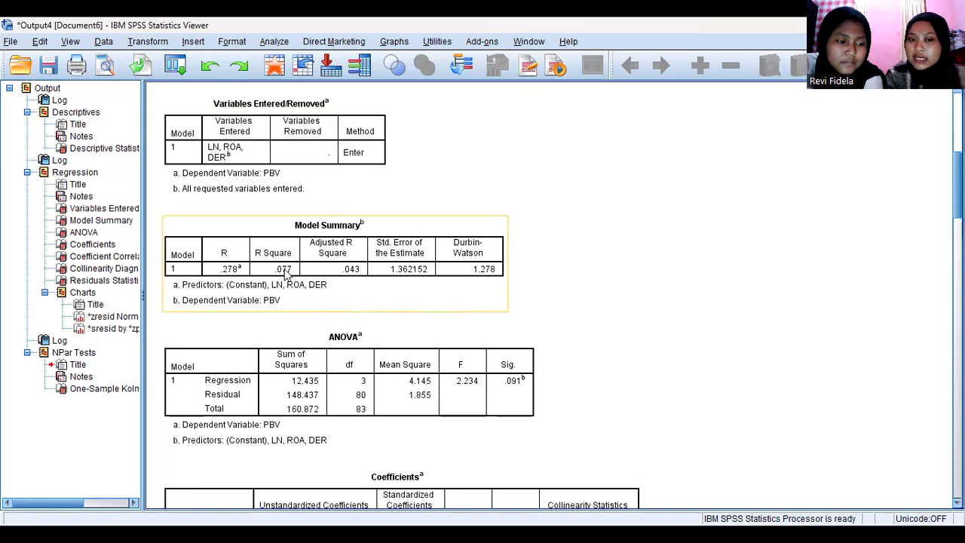
pyautogui.click(286, 275)
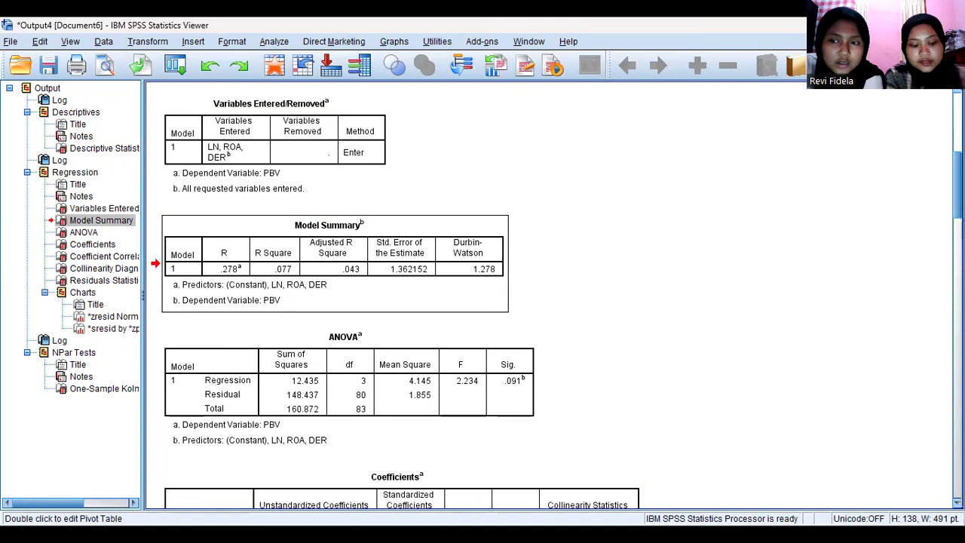
pyautogui.scroll(-1, 482, 298)
pyautogui.scroll(3, 483, 298)
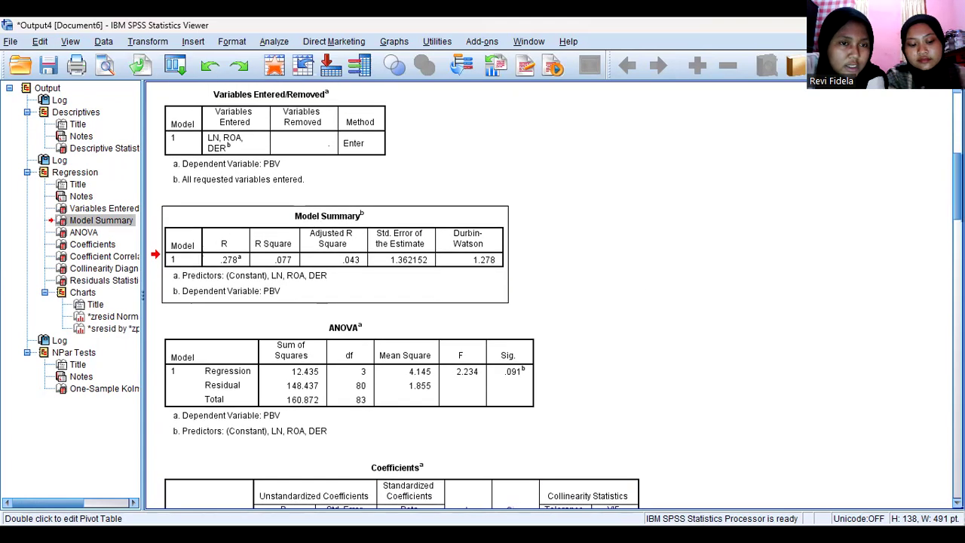
pyautogui.scroll(-1, 483, 298)
pyautogui.scroll(-3, 298, 296)
pyautogui.scroll(1, 298, 295)
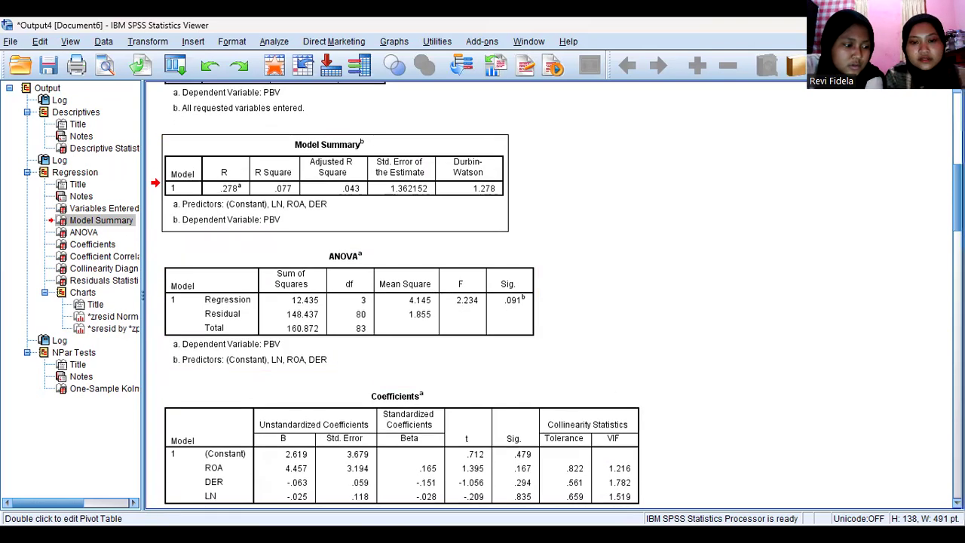
pyautogui.scroll(-3, 558, 298)
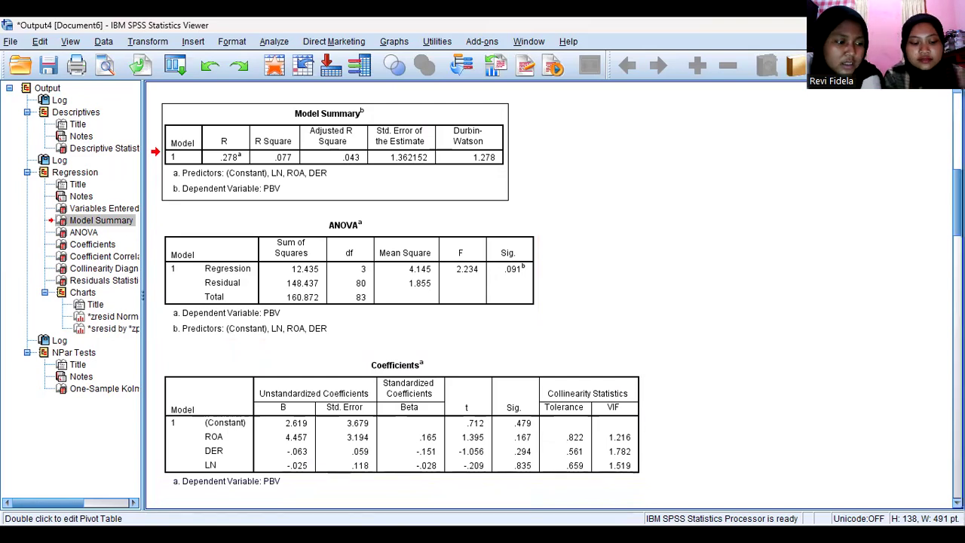
pyautogui.scroll(-3, 554, 302)
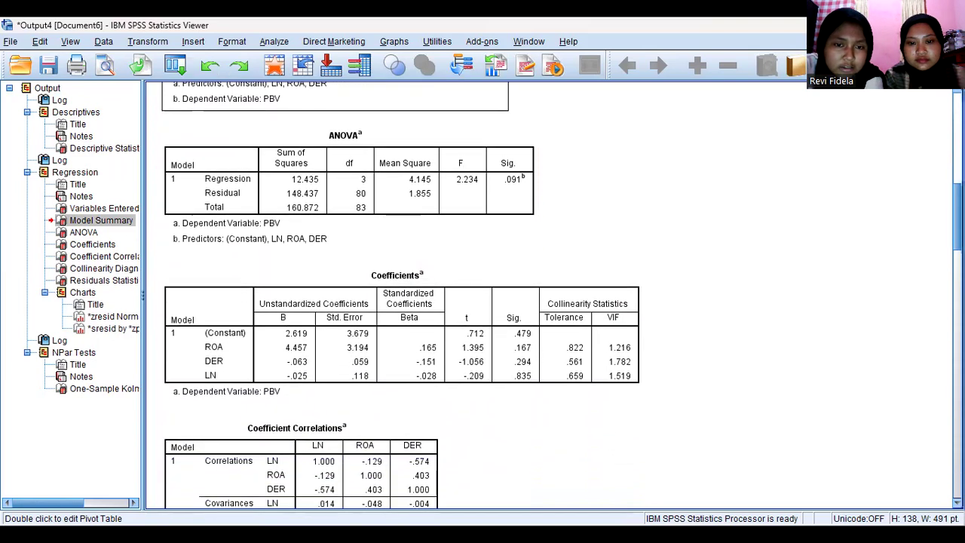